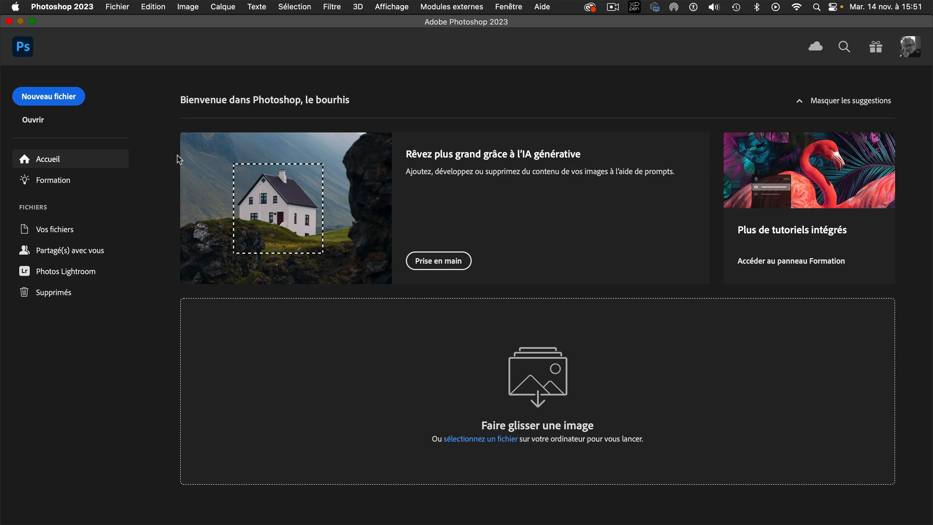
left_click(115, 6)
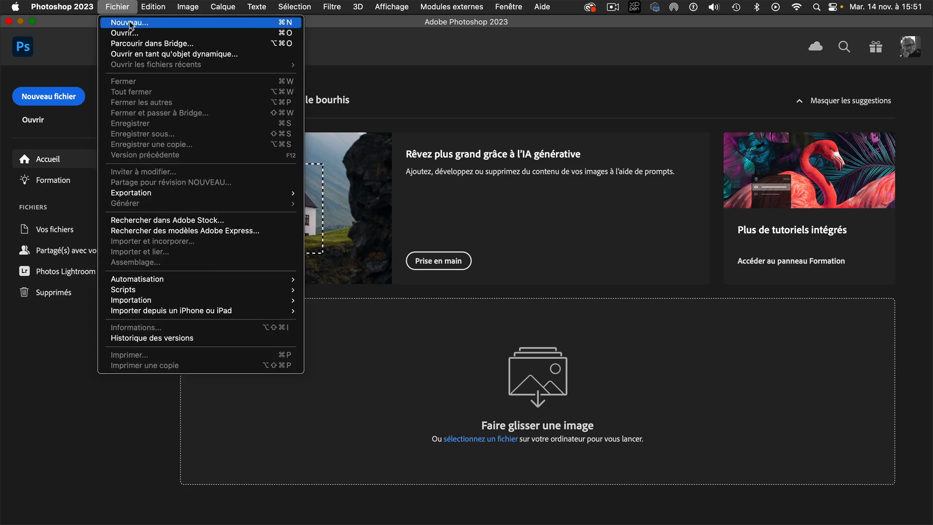
left_click(520, 74)
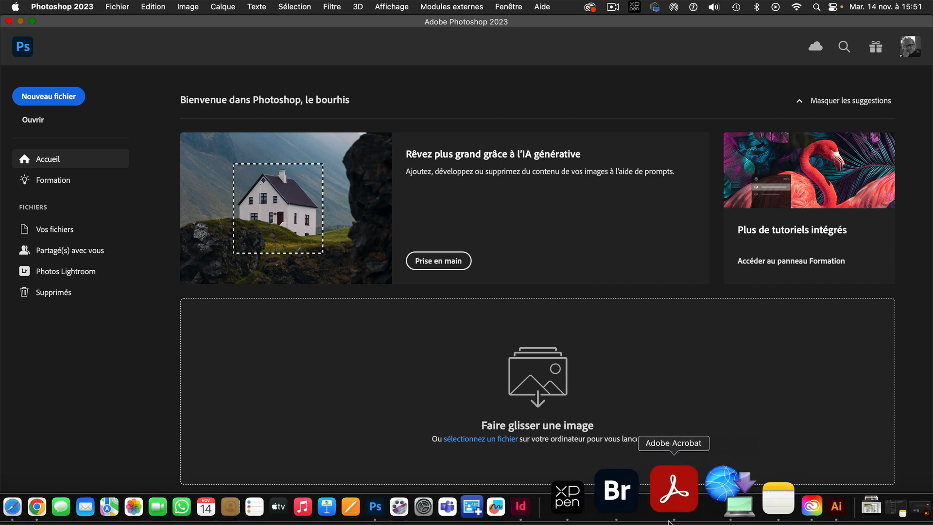
- Switch to Adobe Bridge and preview the pumpkin, car, duck and sunrise photos in the correction photos folder
left_click(648, 505)
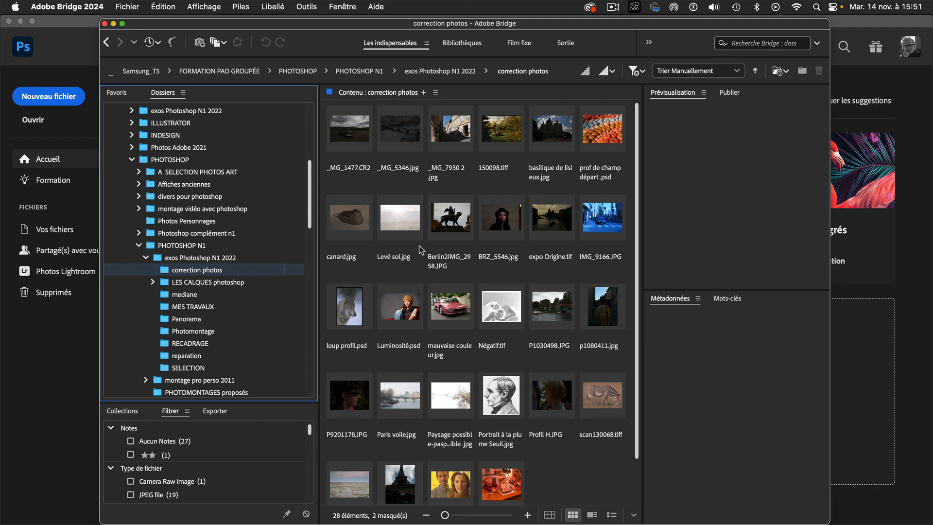
left_click(610, 136)
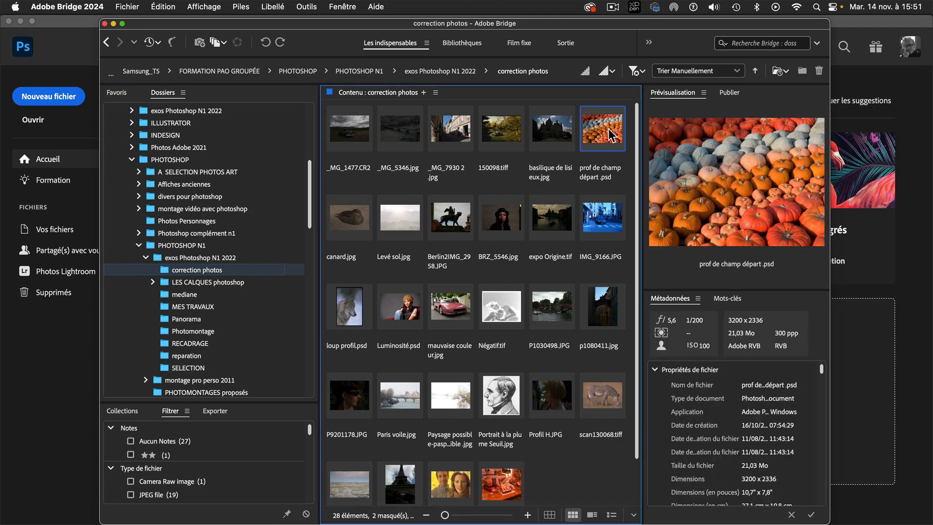
key("Left")
key("Left")
key("Left")
key("Left")
key("Left")
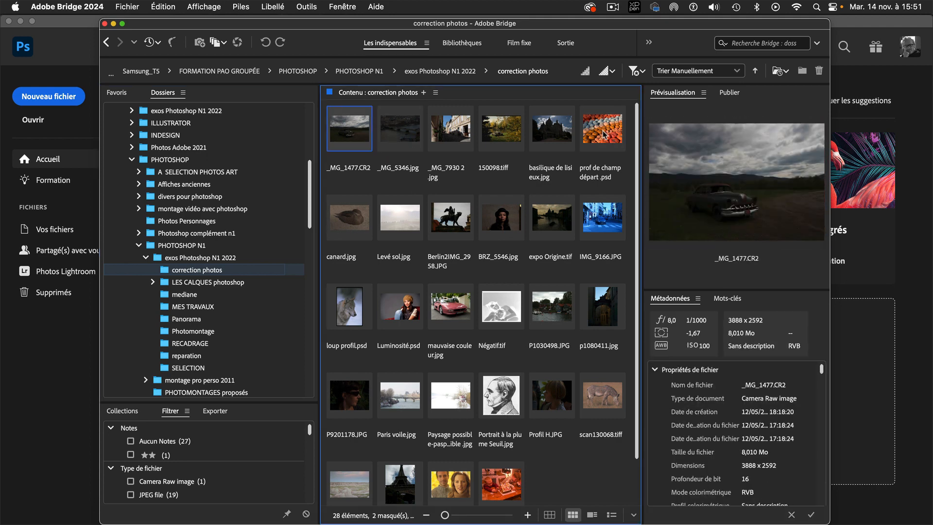
left_click(603, 135)
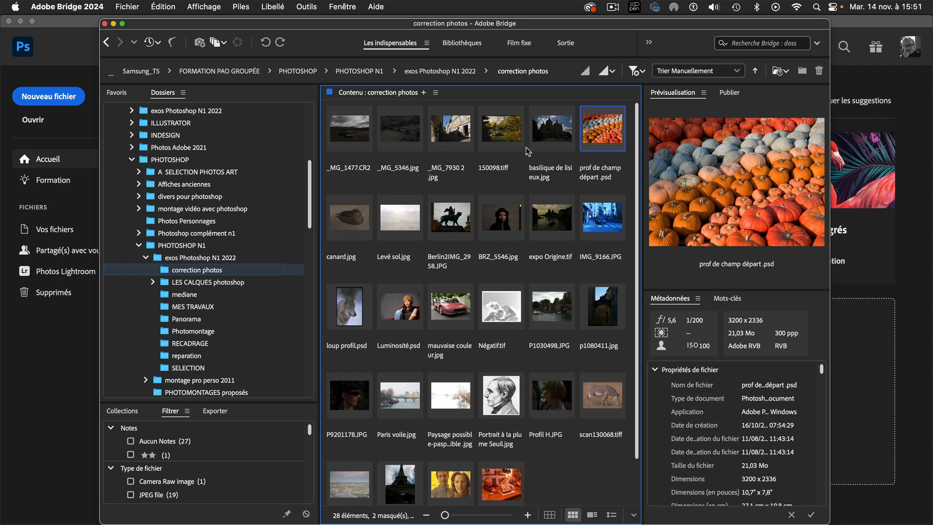
left_click(349, 218)
left_click(402, 226)
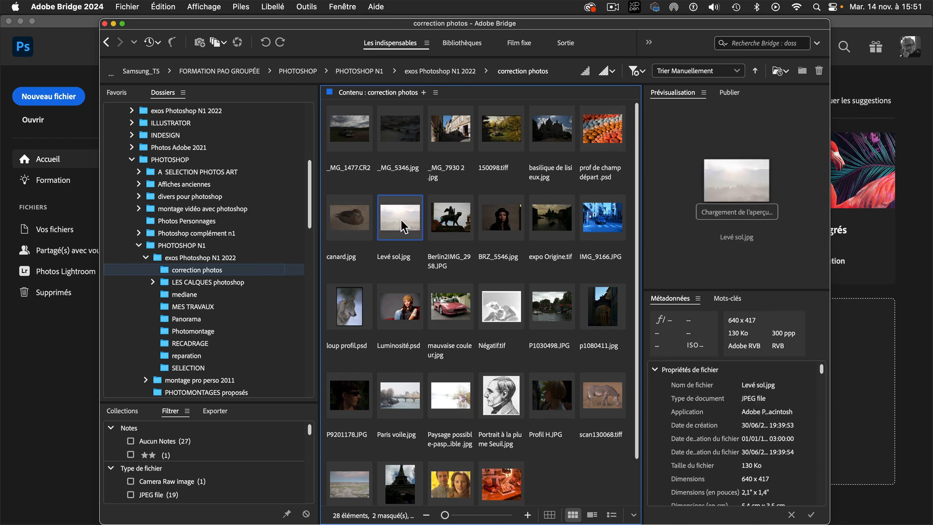
- Select prof de champ départ .psd, canard.jpg and Levé sol.jpg together and open them with Adobe Photoshop 2023 24.7.1
left_click(589, 126)
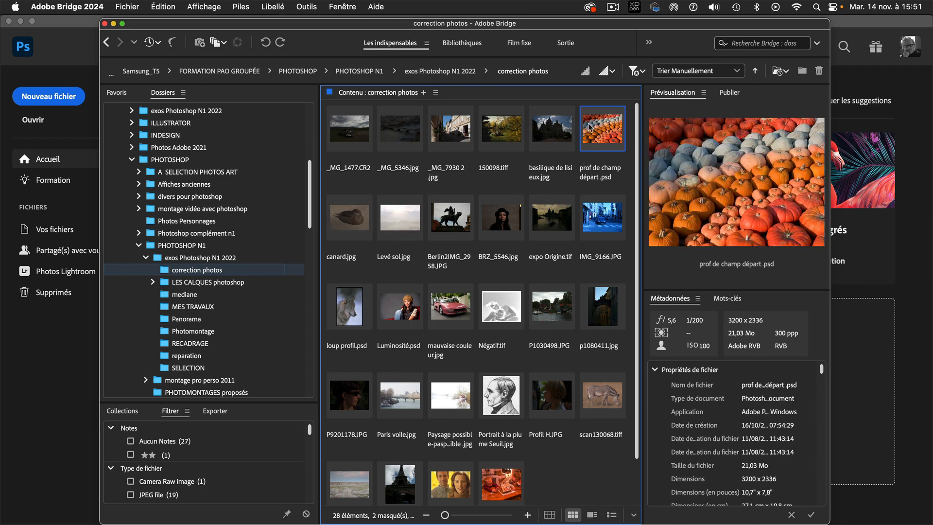
left_click(346, 224, "super")
left_click(397, 224, "super")
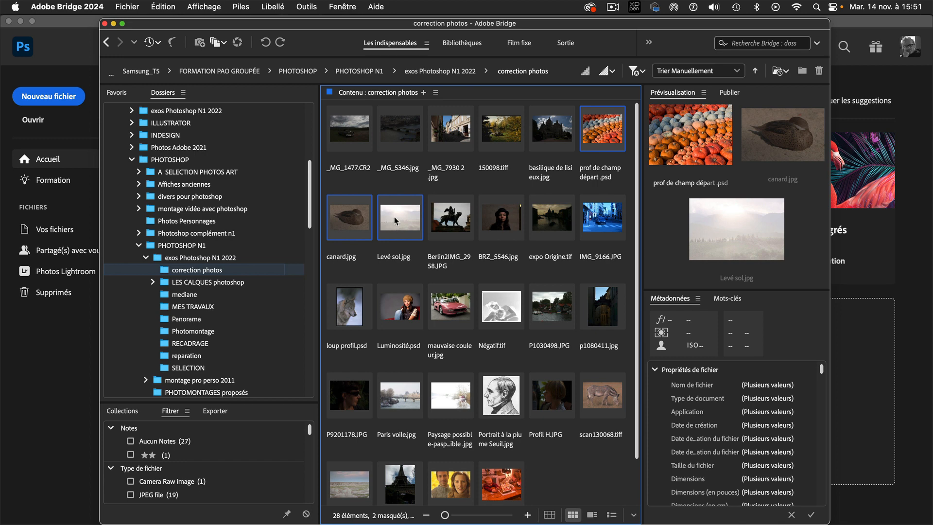
double_click(394, 220)
right_click(411, 216)
mouse_move(434, 70)
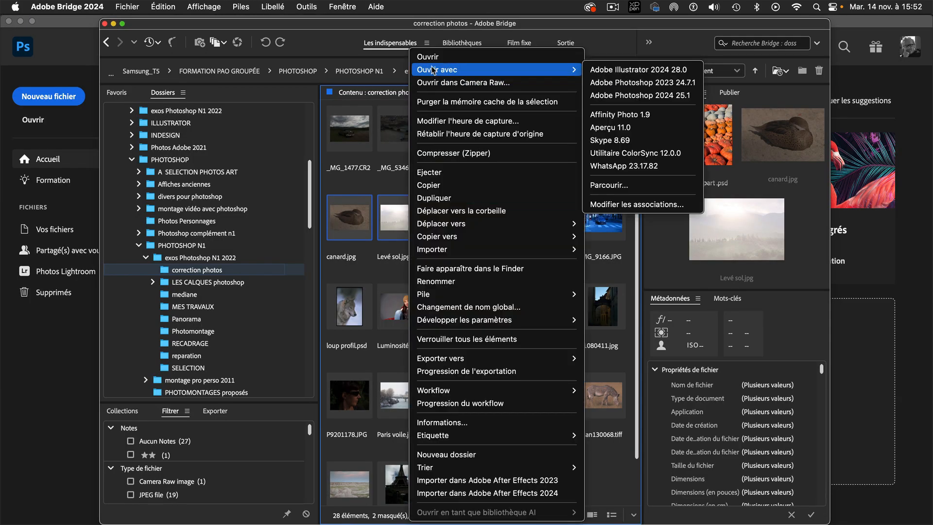
left_click(661, 82)
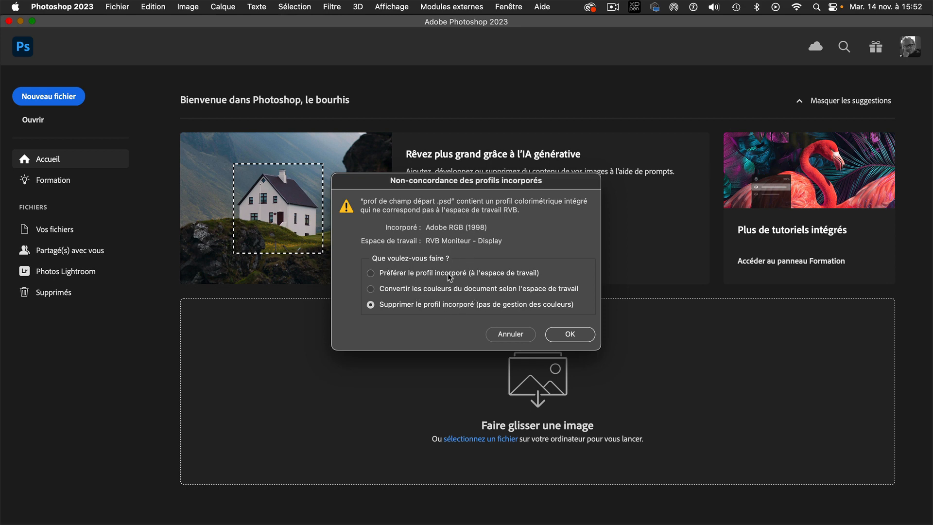
- Accept discarding the embedded colour profile (no colour management) for each of the three images being opened
left_click(578, 334)
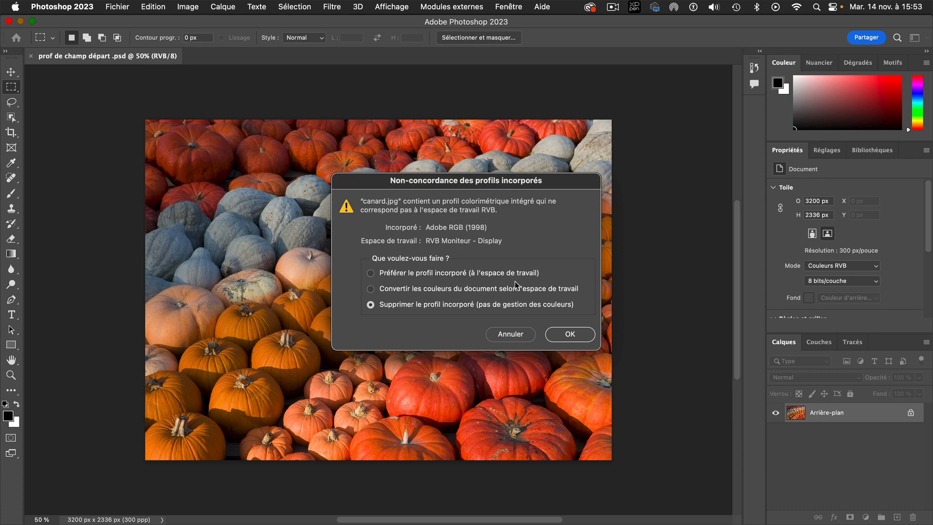
left_click(574, 334)
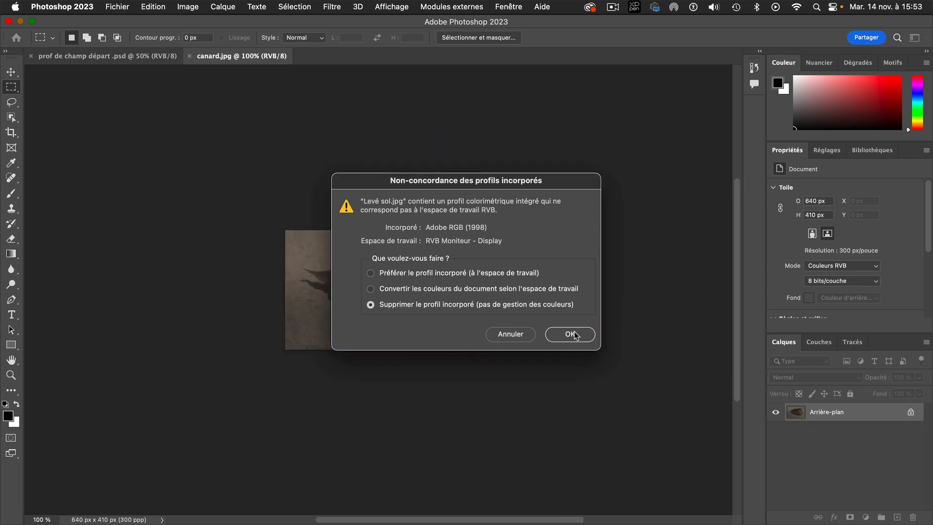
left_click(577, 337)
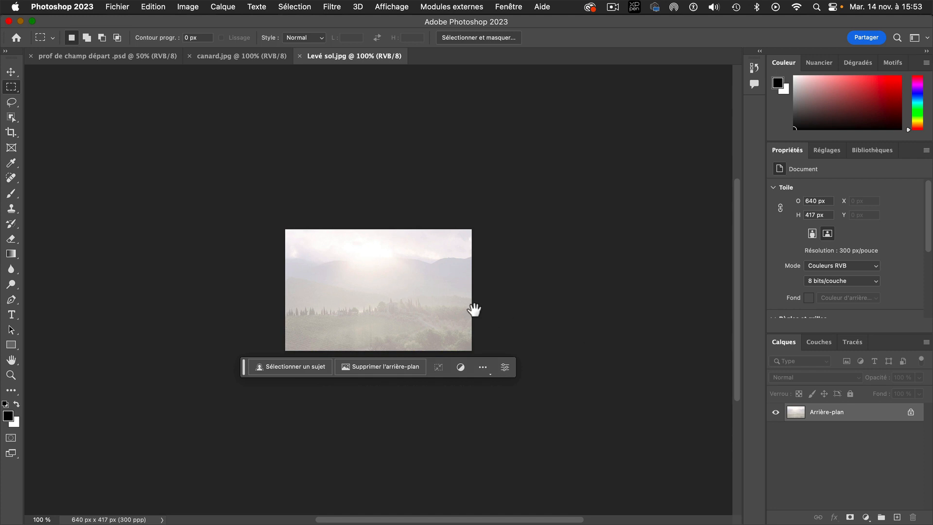
- Examine Levé sol.jpg and canard.jpg at an enlarged size
left_click_drag(443, 292, 500, 305)
left_click_drag(364, 265, 536, 254)
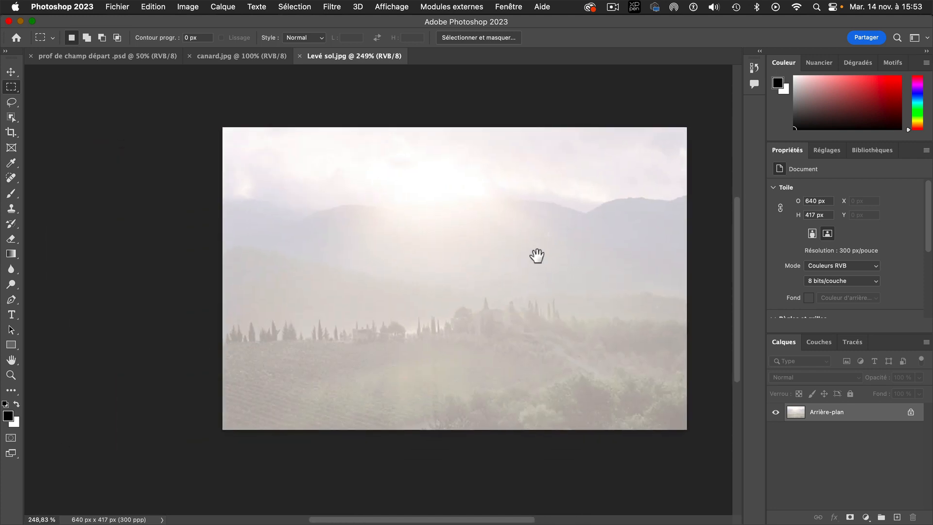
left_click(268, 60)
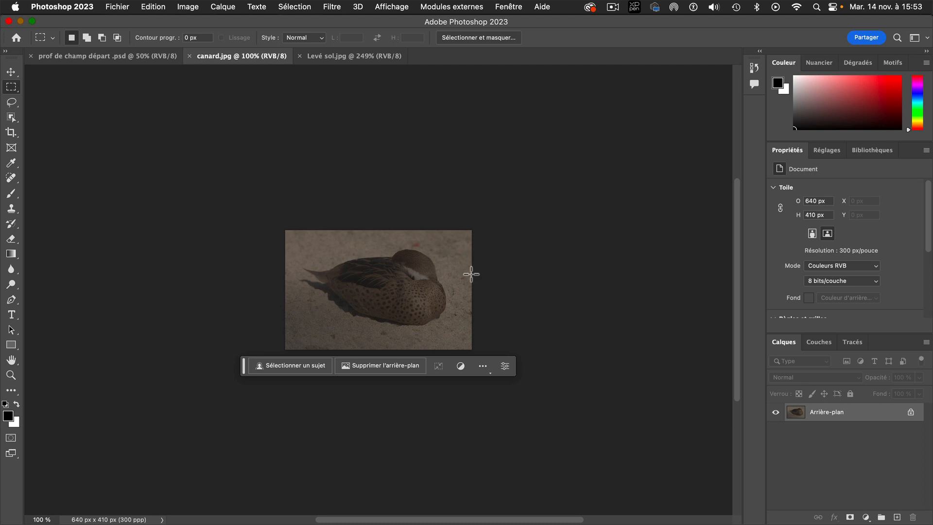
key("super+space")
left_click_drag(381, 285, 441, 293)
- Show the toolbar in two columns
left_click(5, 51)
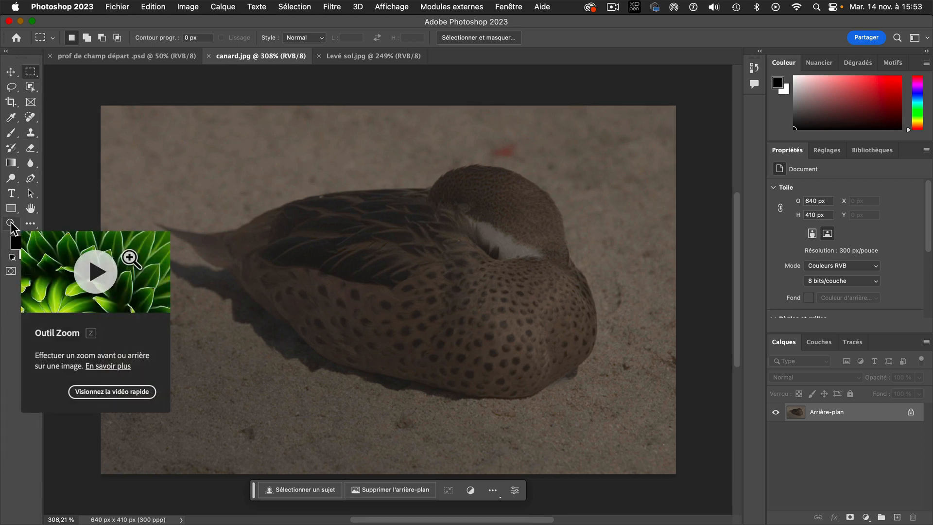
left_click(30, 224)
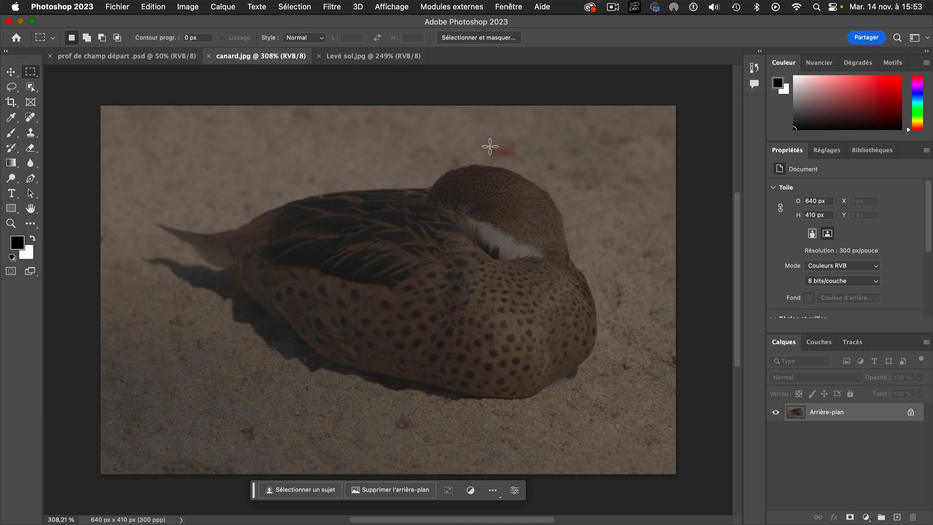
- Bring the prof de champ départ .psd document to the front and return the toolbar to a single column
left_click(357, 60)
left_click(168, 57)
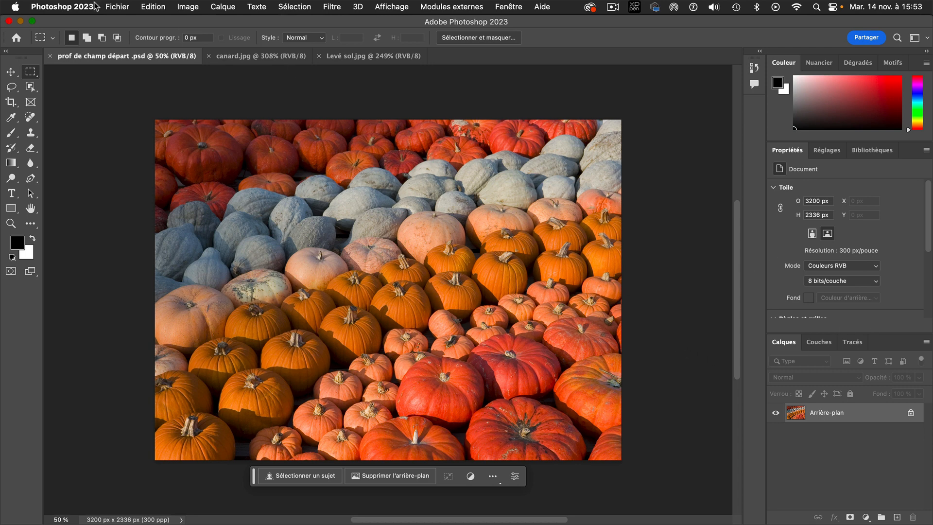
left_click(5, 51)
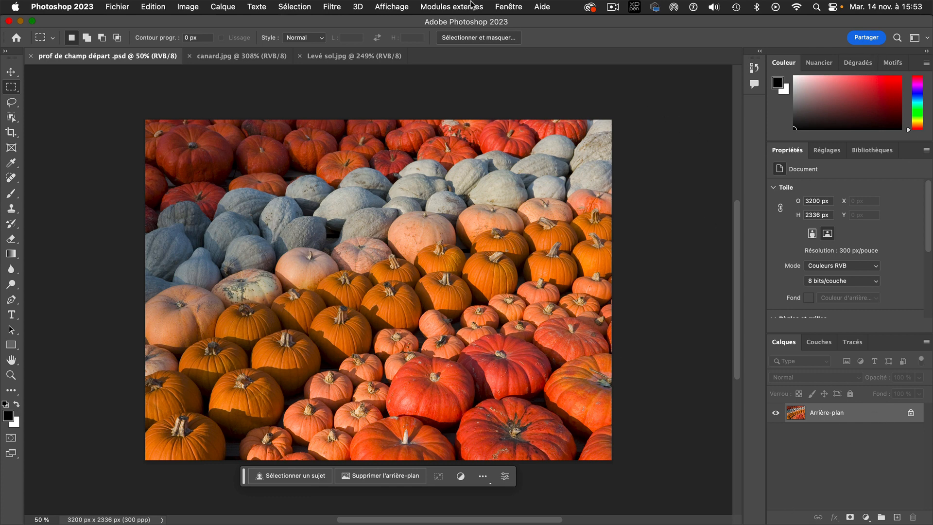
- Apply the default workspace Les indispensables (par défaut)
left_click(510, 6)
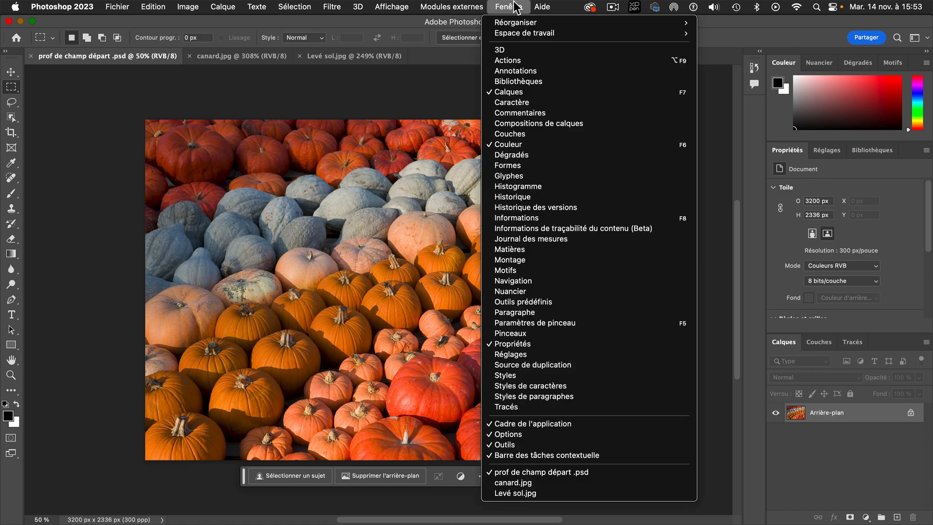
mouse_move(513, 34)
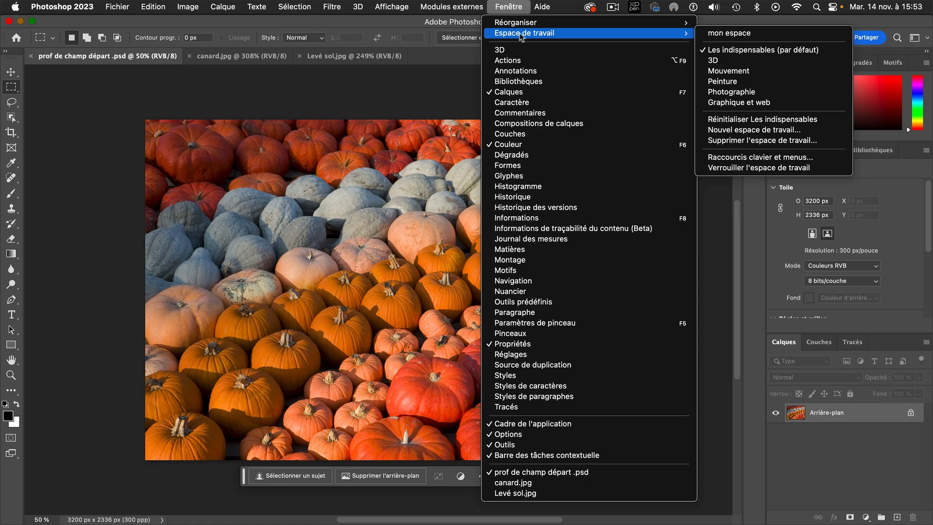
left_click(805, 53)
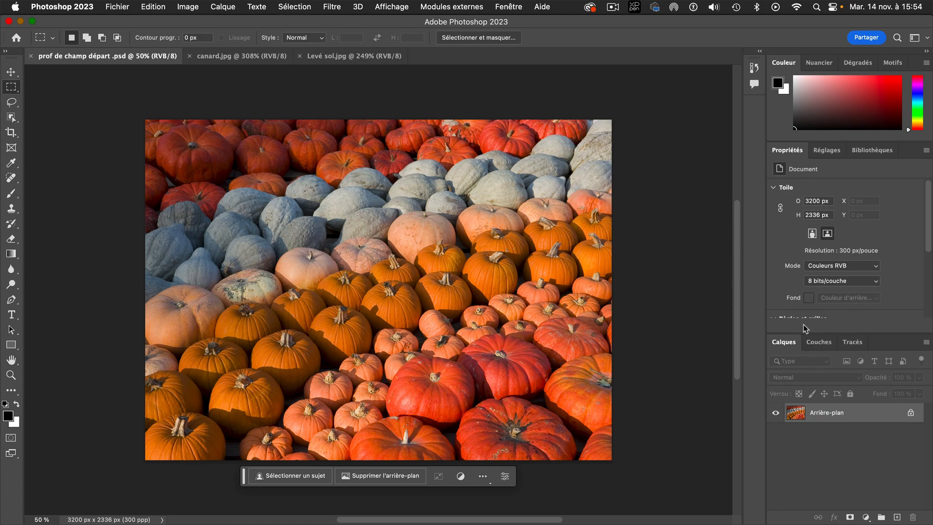
- Switch to the custom workspace mon espace and reset it to its saved panel layout
left_click(506, 6)
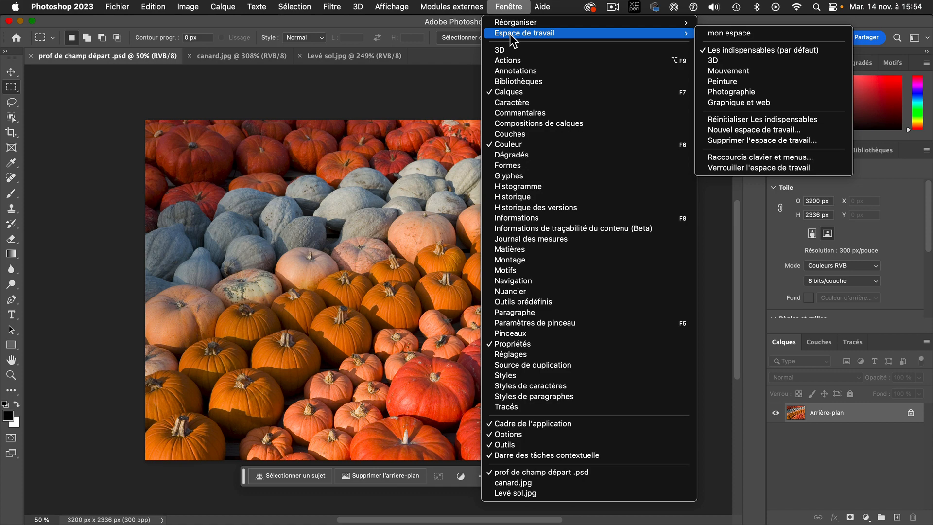
left_click(738, 35)
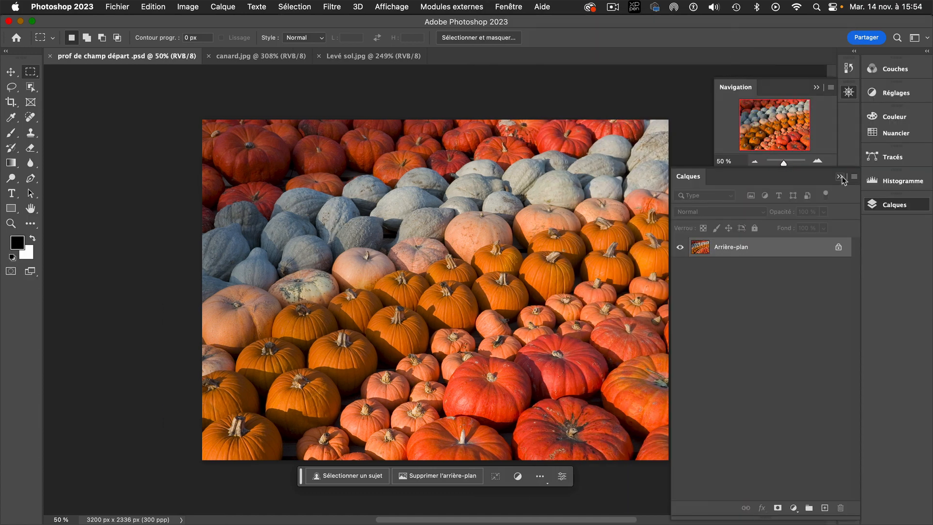
left_click(507, 7)
mouse_move(534, 33)
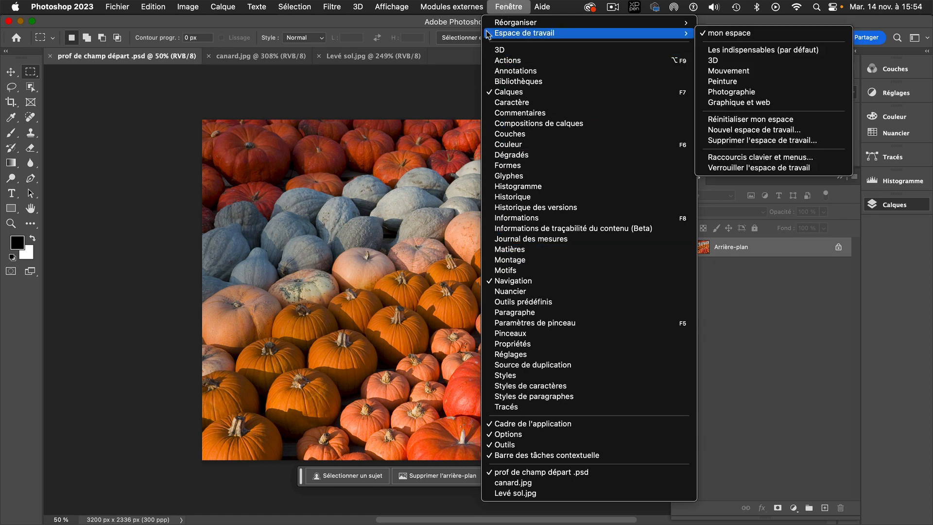
left_click(760, 121)
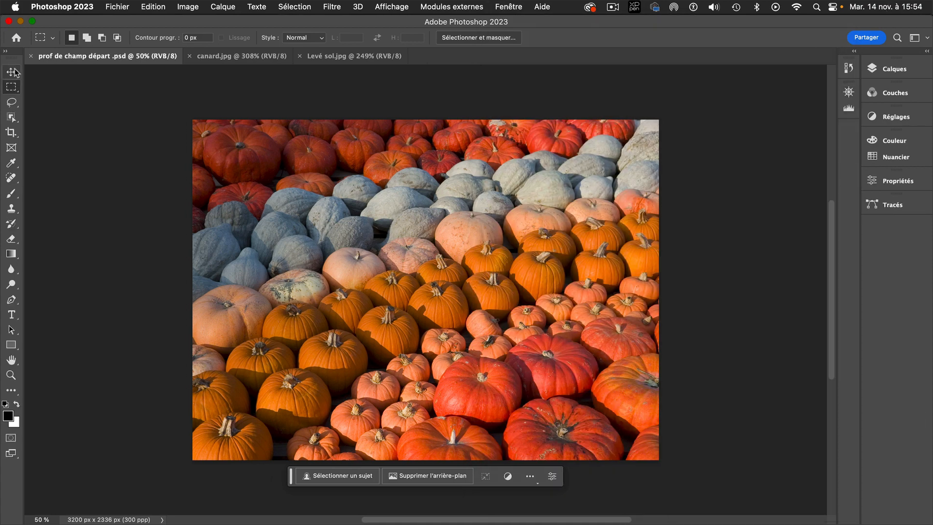
- Set the toolbar to two columns, and remove the Navigation panel from the Histogramme group, leaving the histogram collapsed
left_click(6, 54)
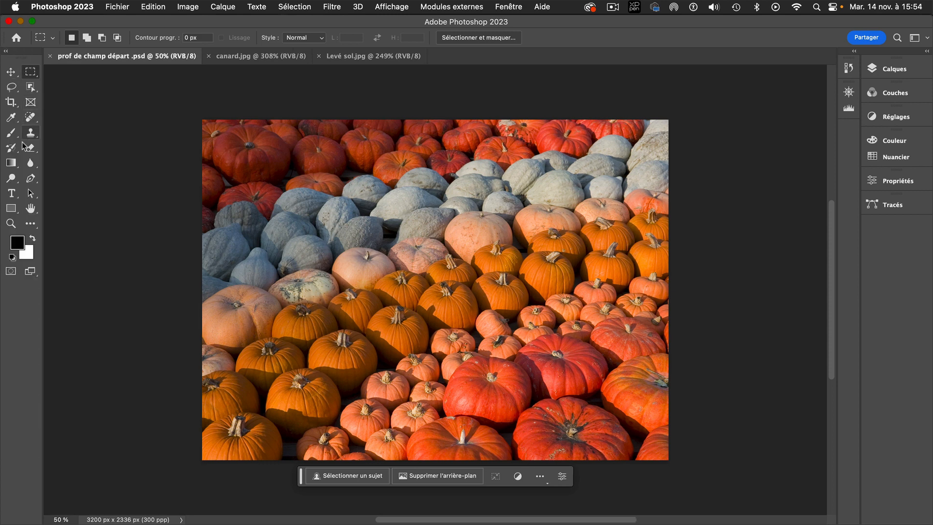
left_click(849, 95)
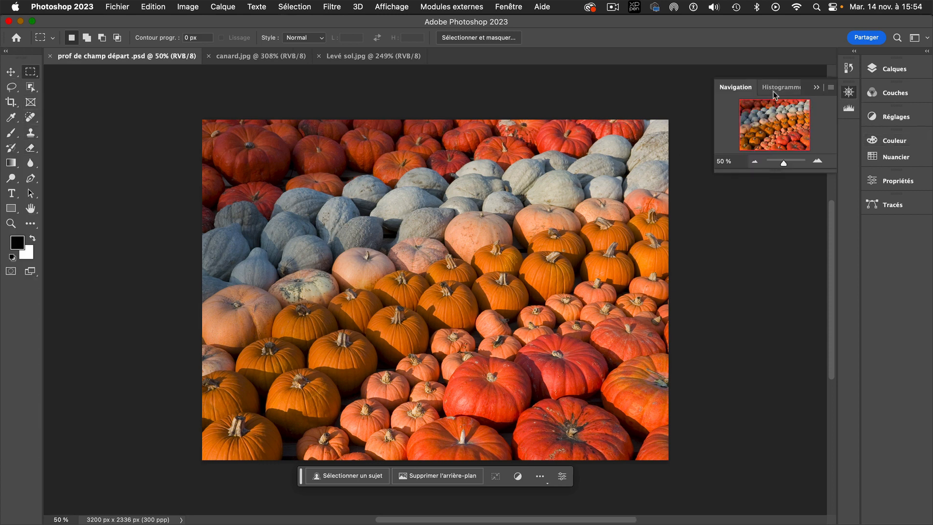
left_click_drag(741, 92, 455, 103)
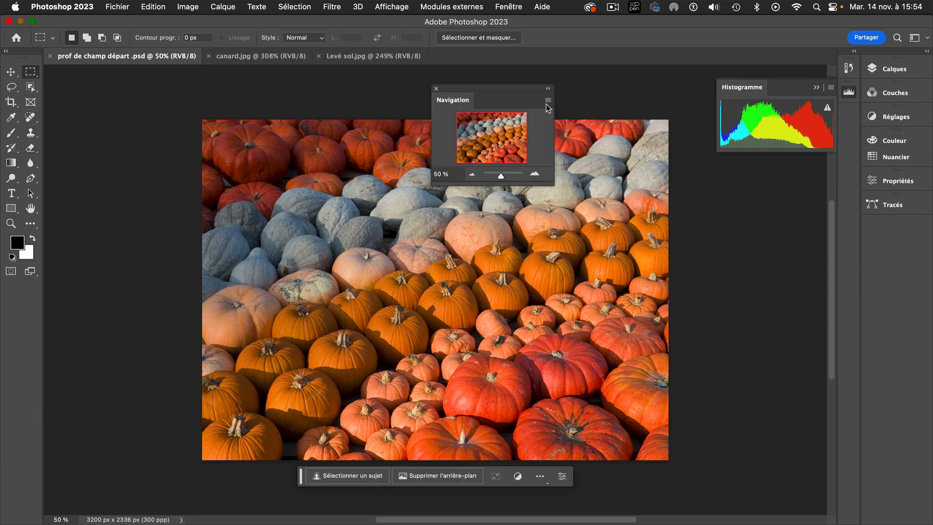
left_click(435, 89)
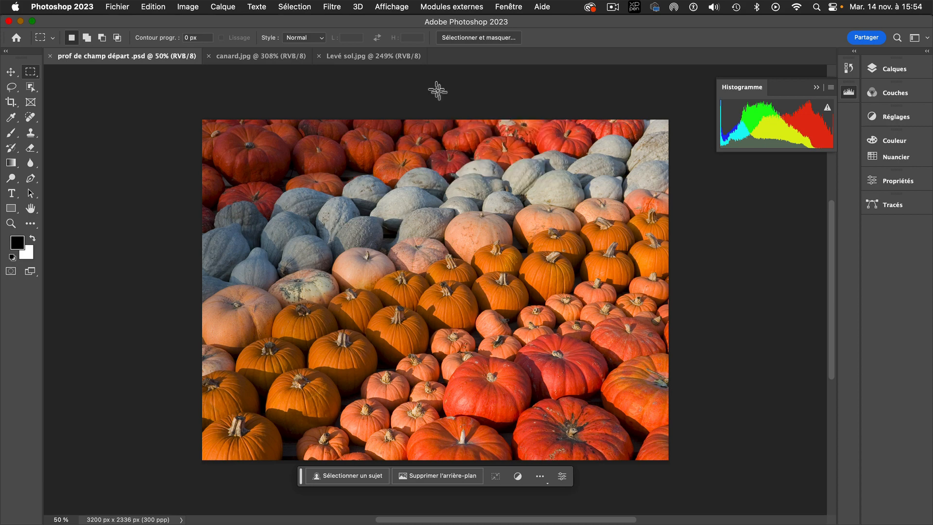
left_click(816, 87)
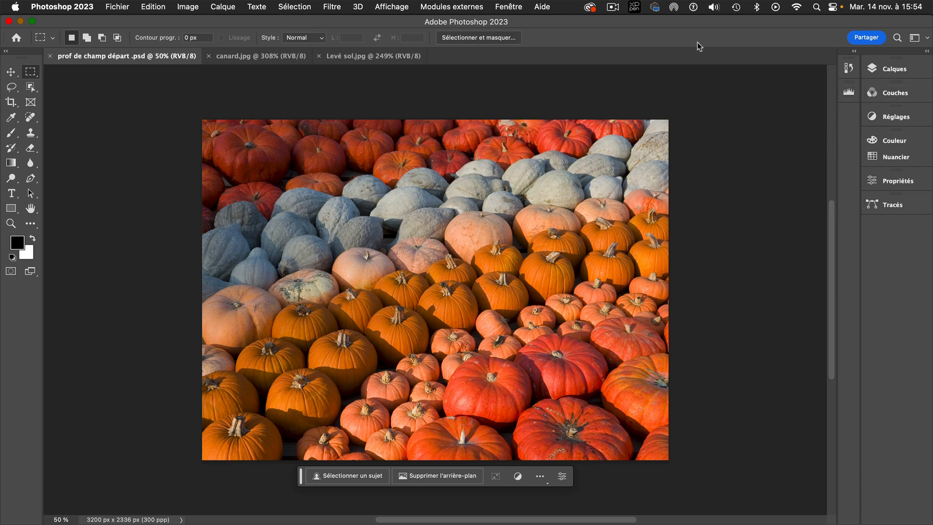
- Save the current layout as the workspace mon espace, including Raccourcis clavier, Menus and Barre d'outils, replacing the existing one
left_click(508, 7)
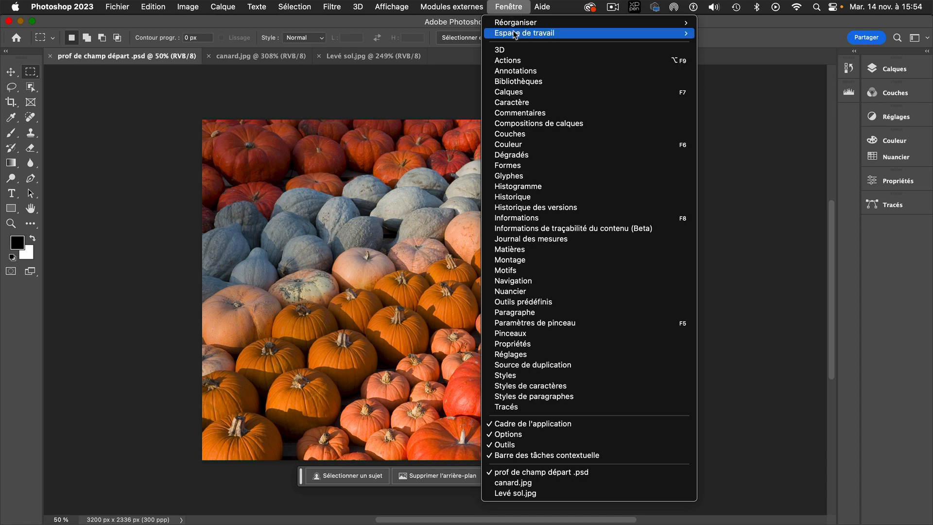
mouse_move(514, 34)
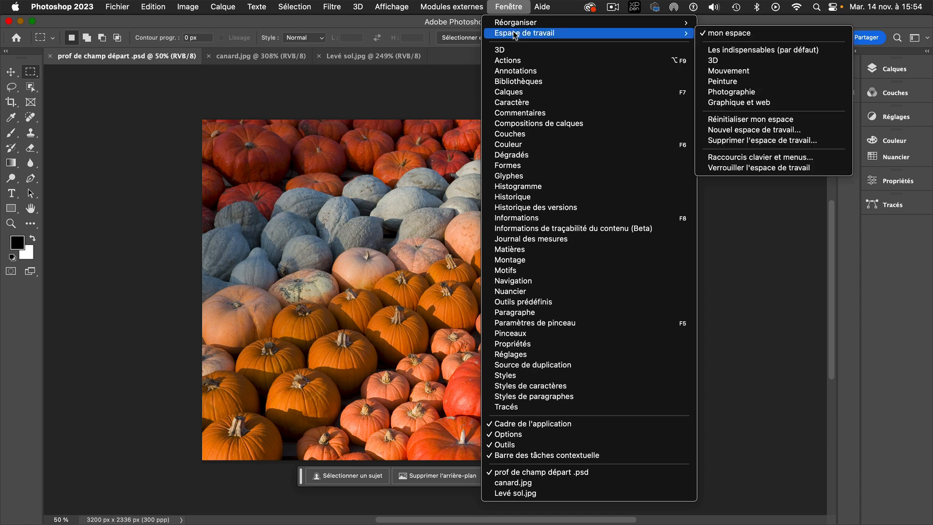
left_click(786, 130)
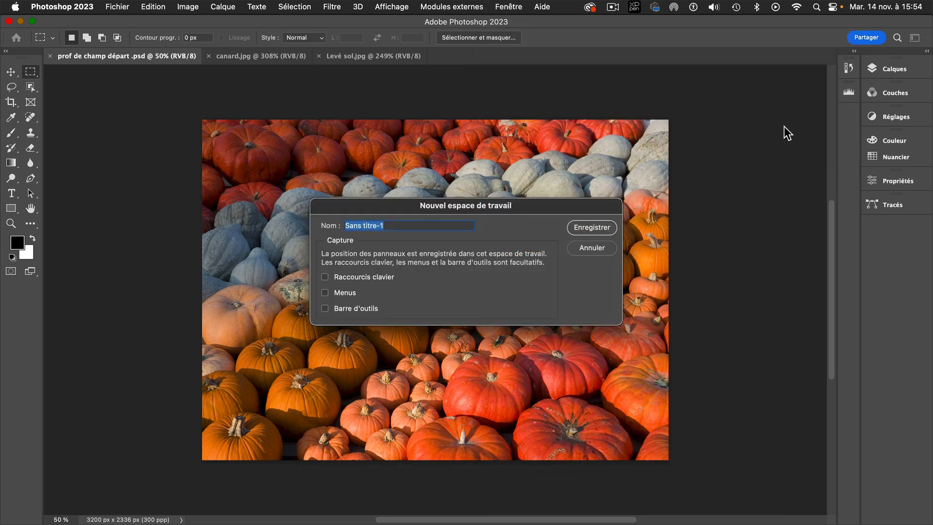
type("mon espace")
left_click(325, 276)
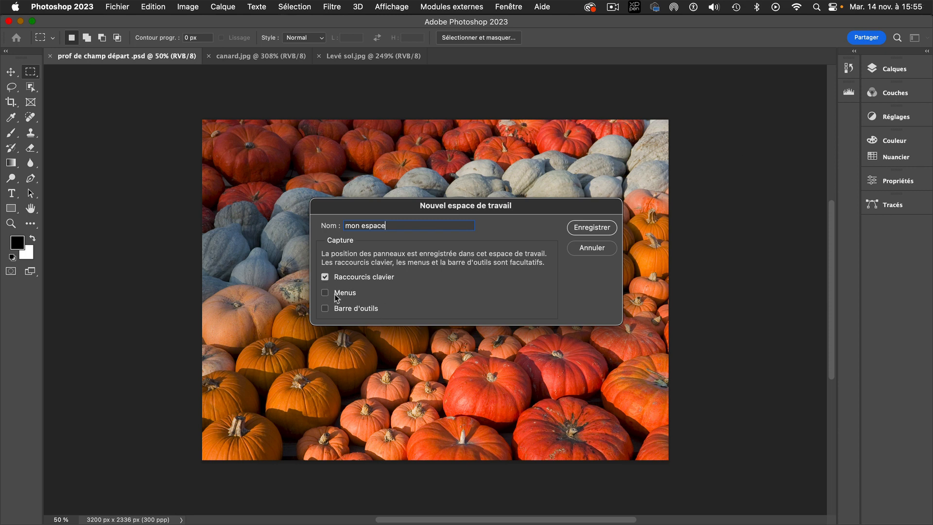
left_click(325, 308)
left_click(324, 293)
left_click(583, 229)
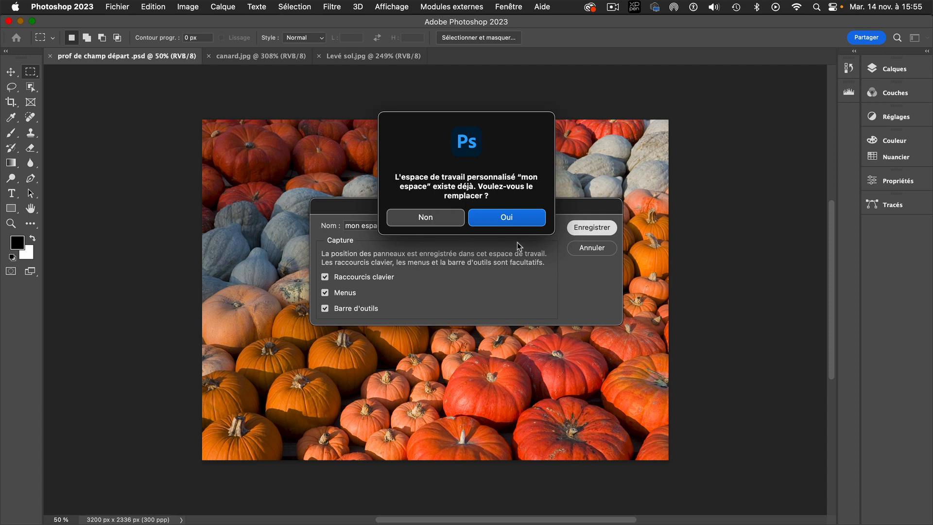
left_click(513, 221)
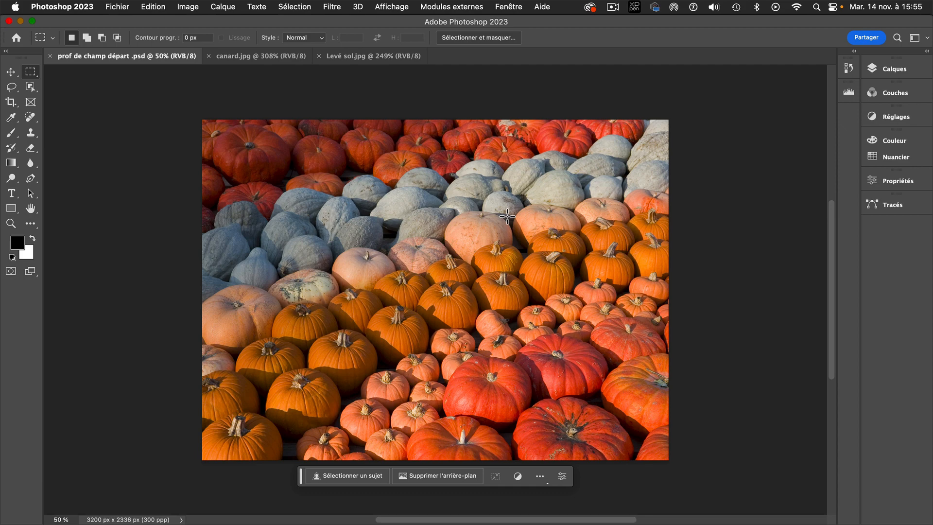
- Pull the Calques and Réglages panels out of the dock, and reset the mon espace workspace to its saved layout
scroll(506, 216, "down", 5)
scroll(506, 216, "right", 4)
left_click(506, 7)
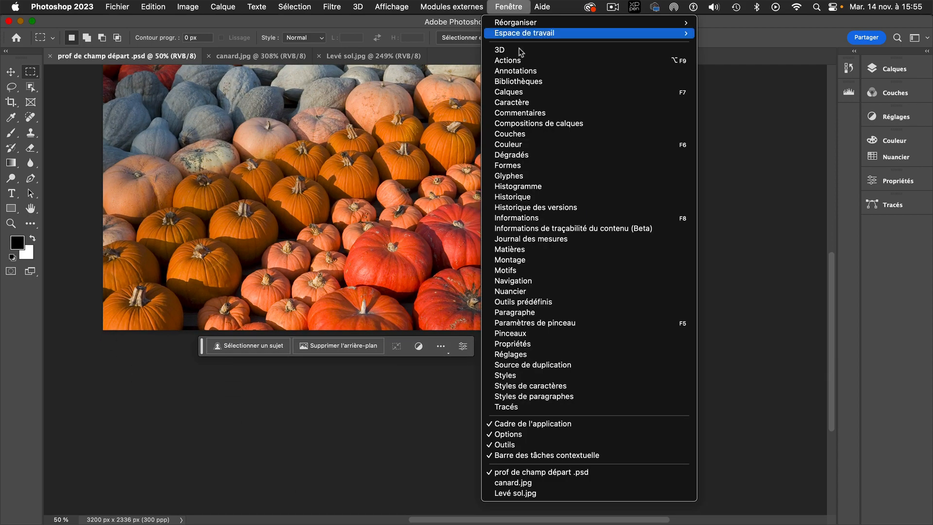
mouse_move(525, 34)
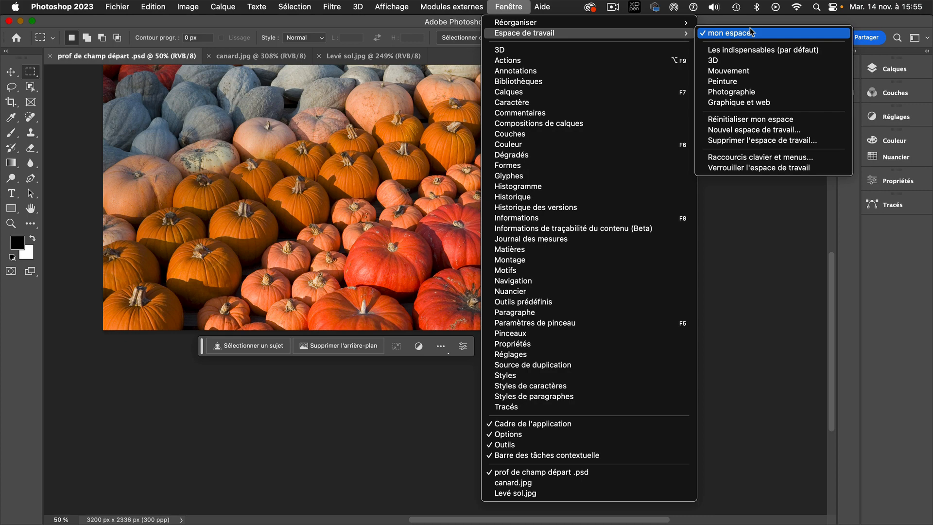
left_click(728, 71)
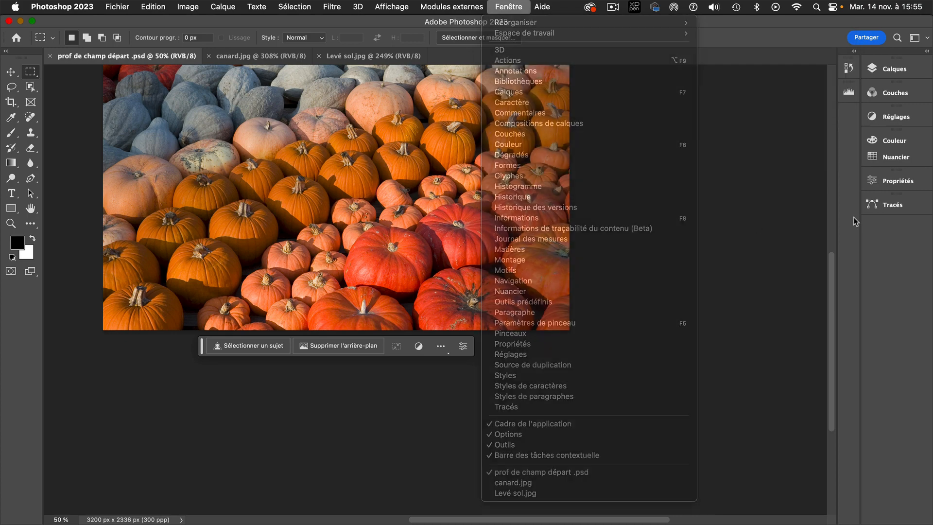
left_click_drag(894, 68, 680, 97)
left_click_drag(893, 93, 625, 127)
left_click(508, 6)
mouse_move(511, 34)
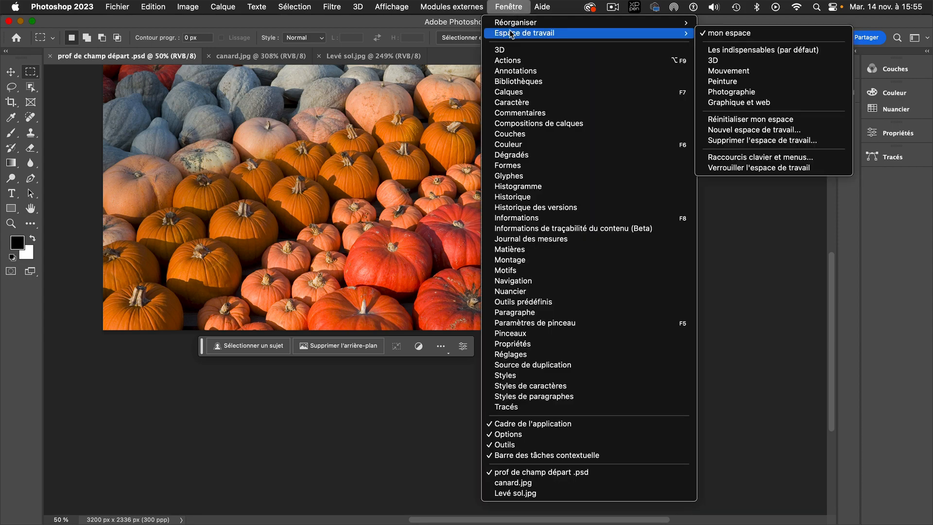
left_click(748, 118)
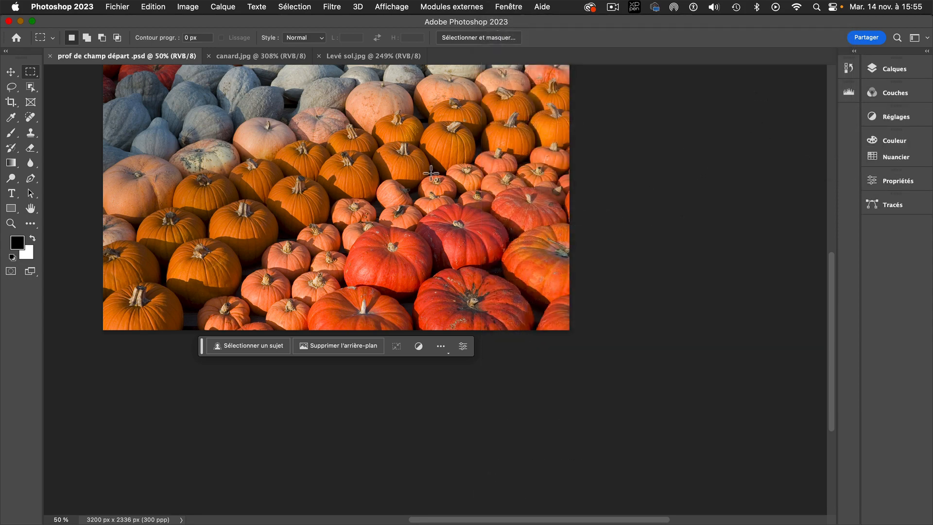
- Detach the Histogramme panel from the dock, set it to Affichage agrandi, and place it beside the pumpkin photo
left_click_drag(371, 138, 472, 282)
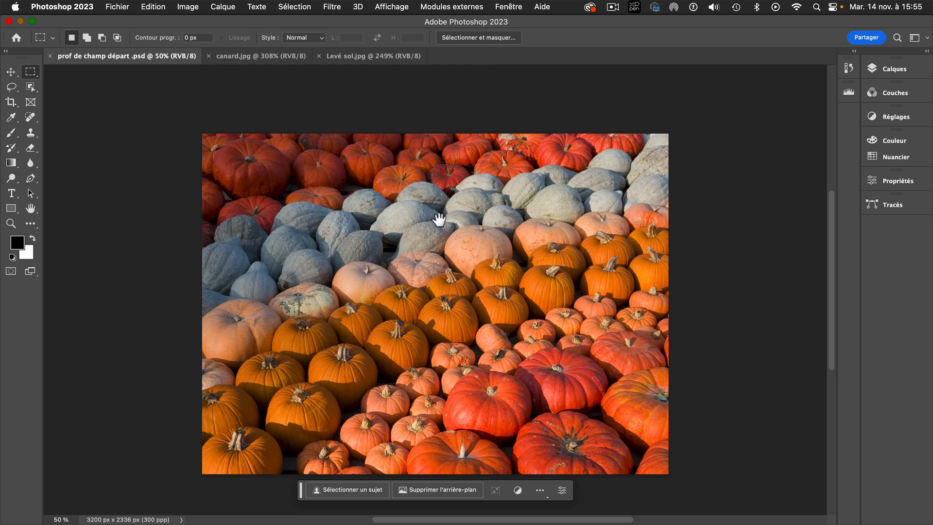
left_click_drag(439, 218, 412, 183)
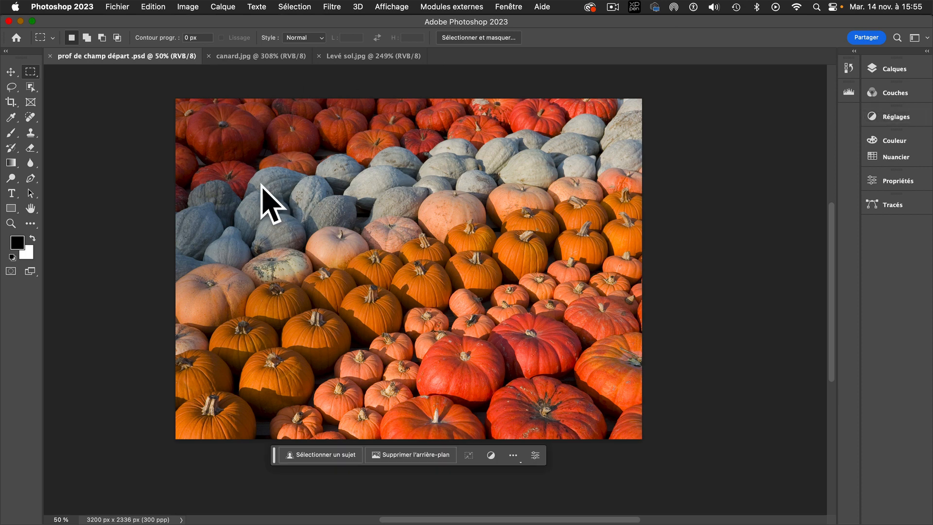
left_click(848, 90)
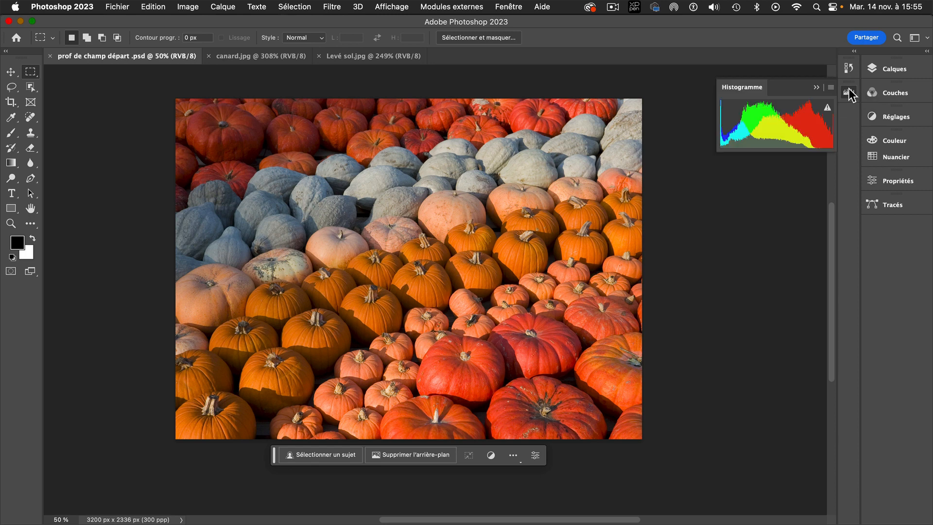
left_click_drag(754, 92, 695, 73)
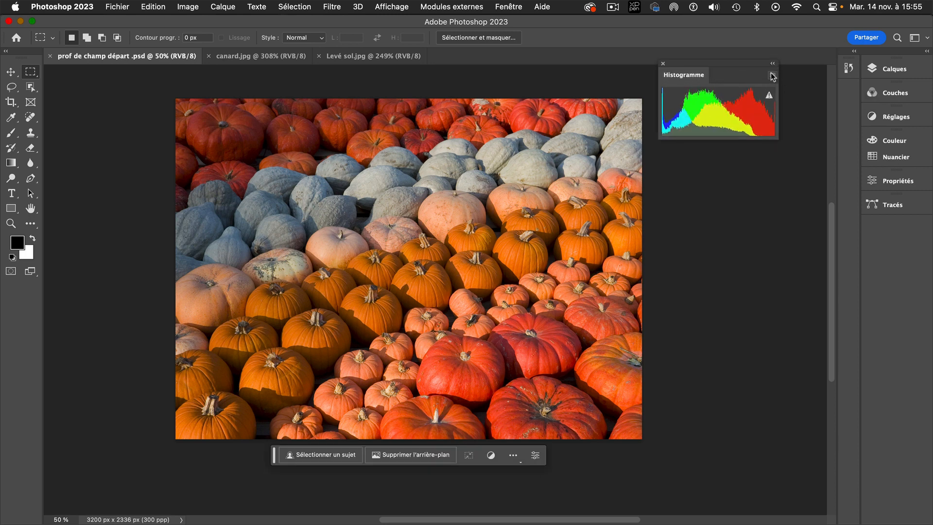
left_click(772, 75)
left_click(742, 66)
left_click_drag(742, 66, 363, 156)
left_click(392, 164)
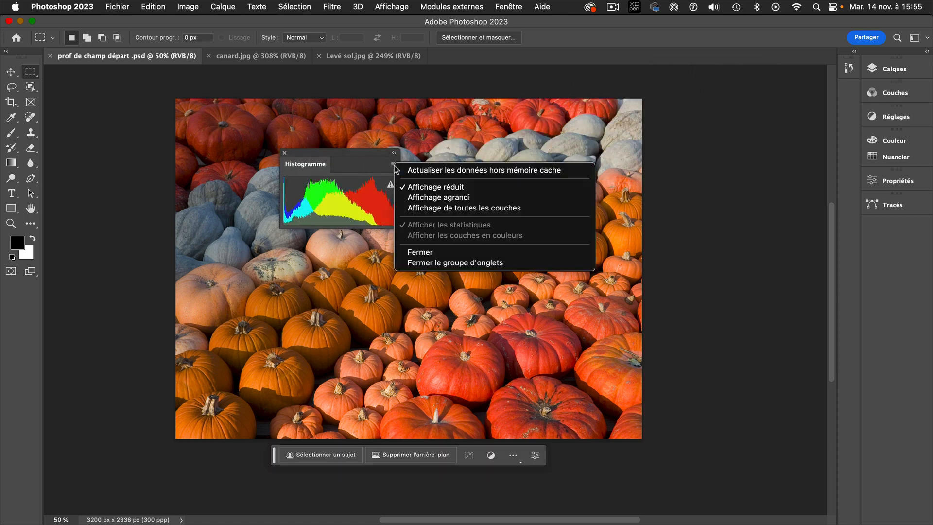
left_click(439, 197)
left_click_drag(388, 155, 771, 72)
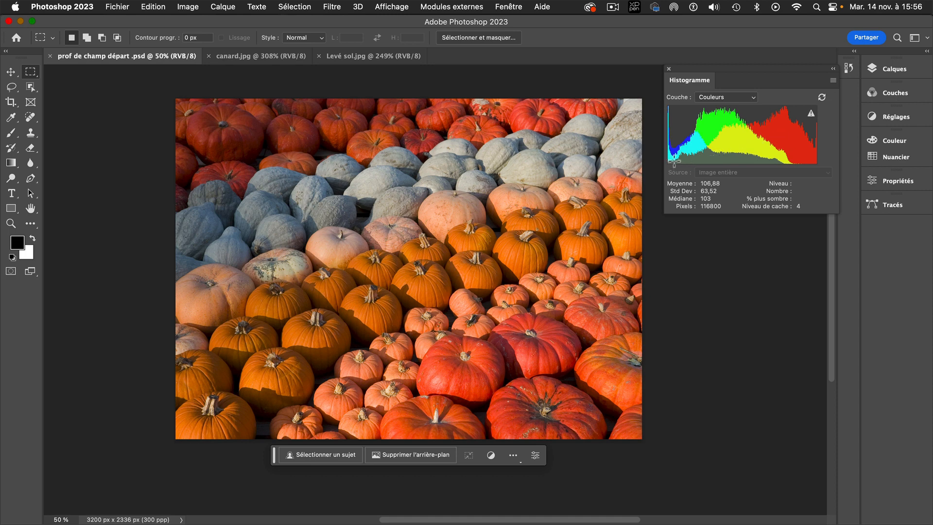
- Detach the Couches panel, place it below the histogram, and enlarge it to show all four channel rows
left_click(912, 95)
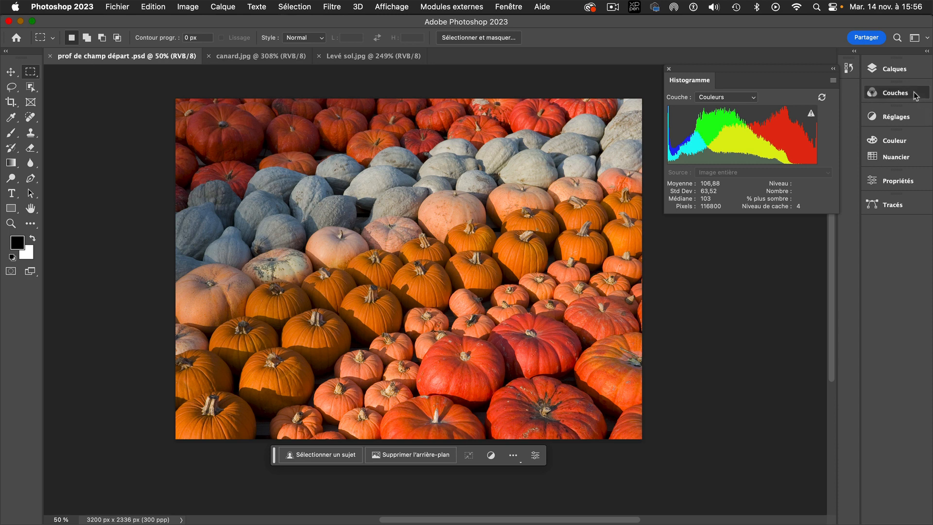
left_click_drag(761, 91, 688, 270)
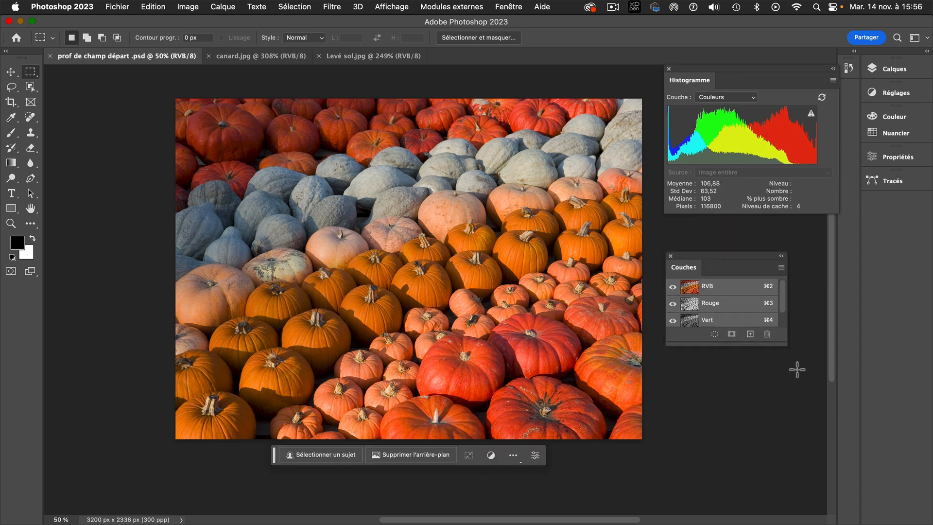
left_click_drag(786, 346, 828, 445)
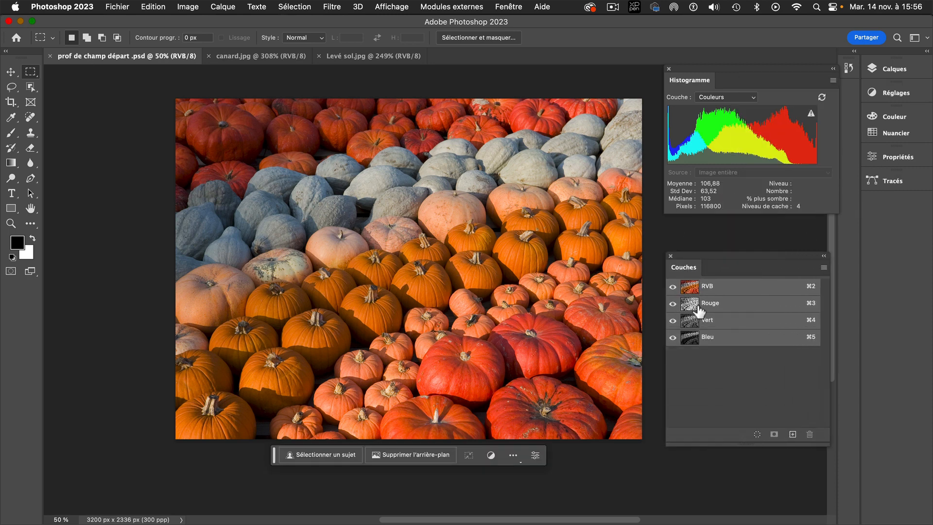
- View the Rouge, Vert and Bleu channels one by one, restore the RVB composite, and set the histogram channel to Couleurs
left_click(710, 304)
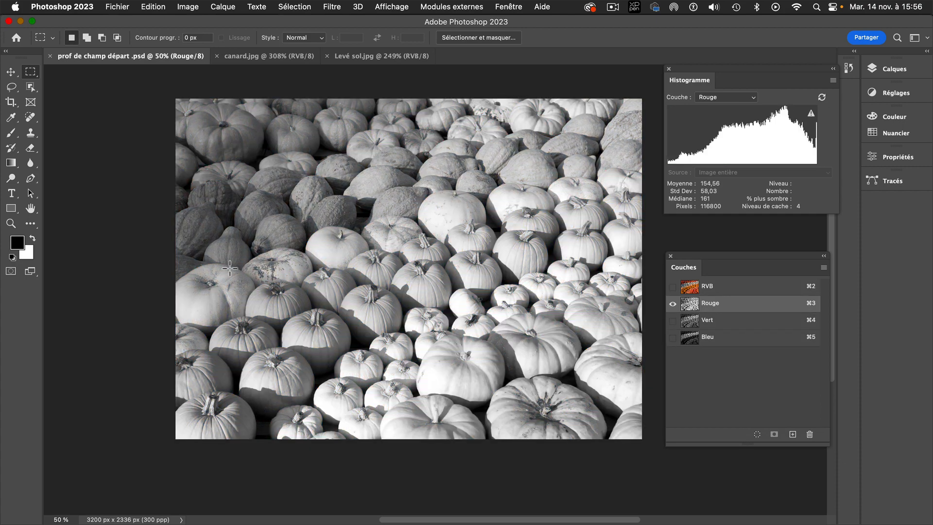
left_click(721, 323)
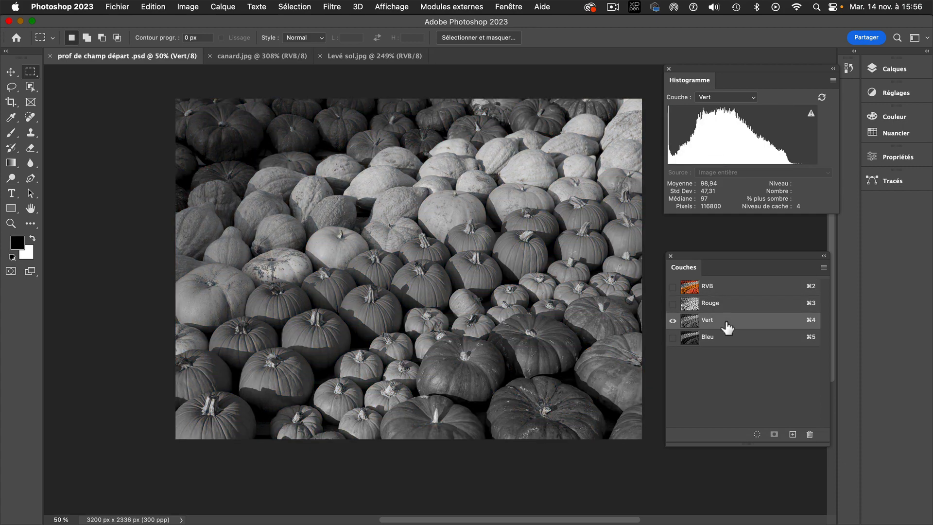
left_click(729, 338)
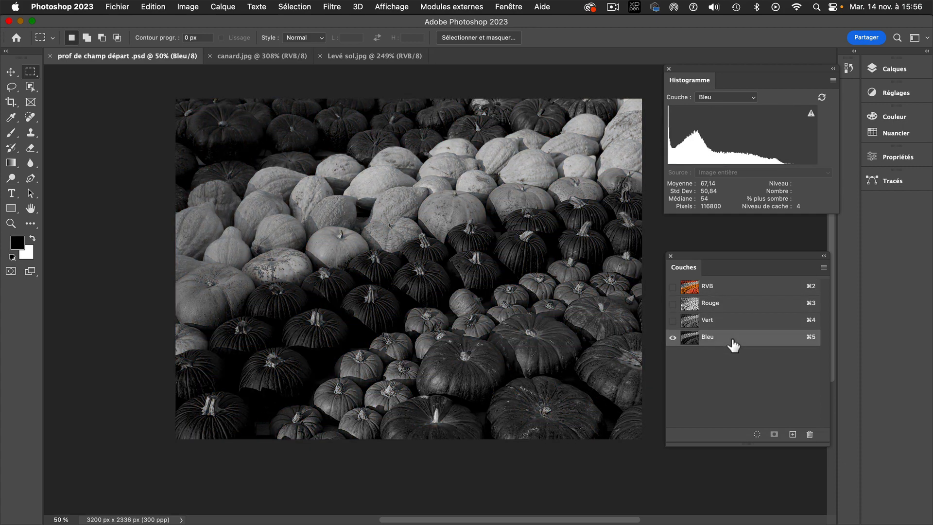
left_click(722, 289)
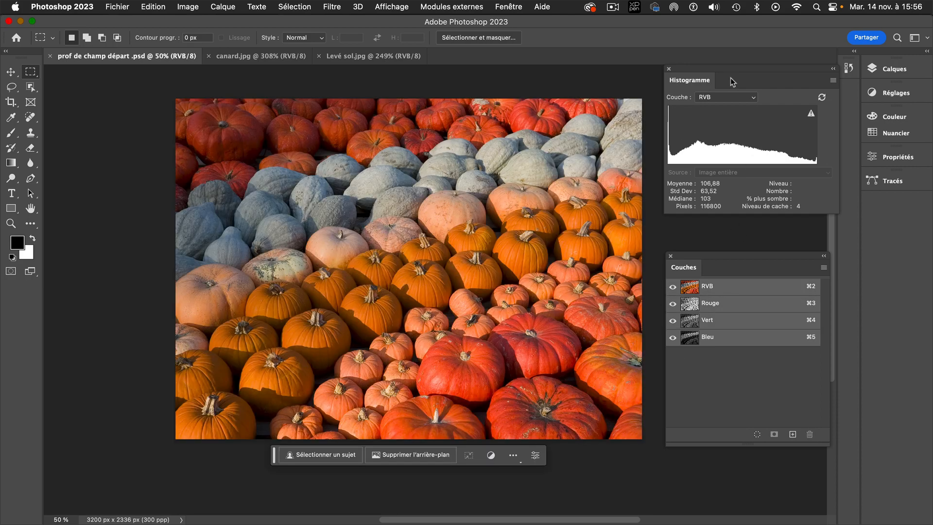
left_click(748, 99)
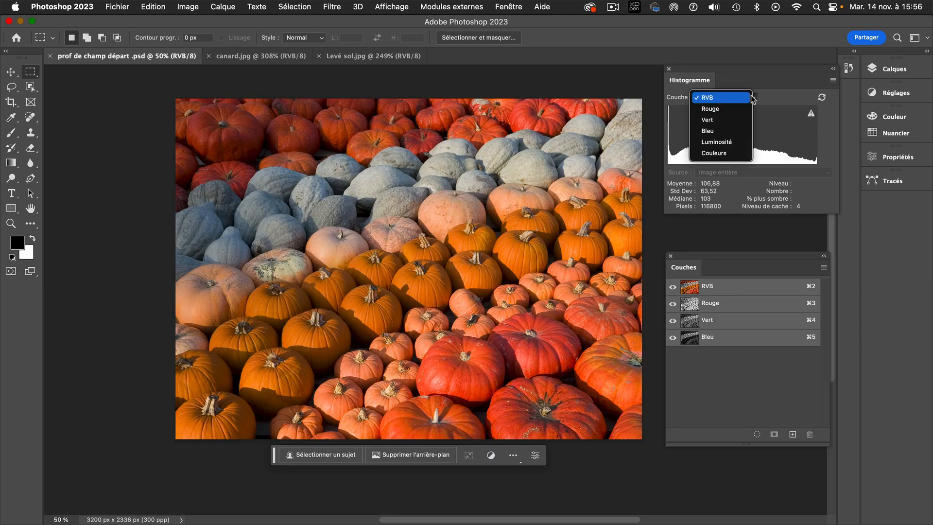
left_click(725, 154)
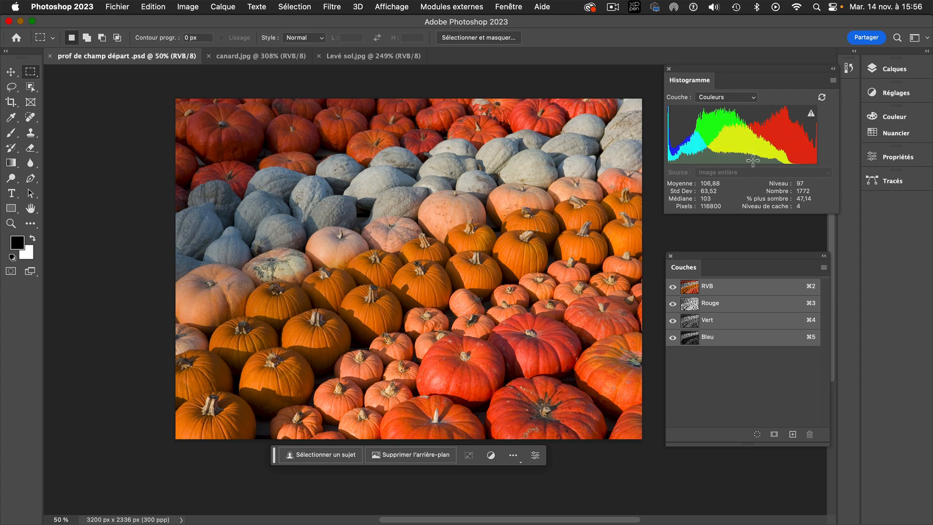
- Examine the histograms of canard.jpg and Levé sol.jpg for missing shadow or highlight levels, and return to canard.jpg
left_click(251, 57)
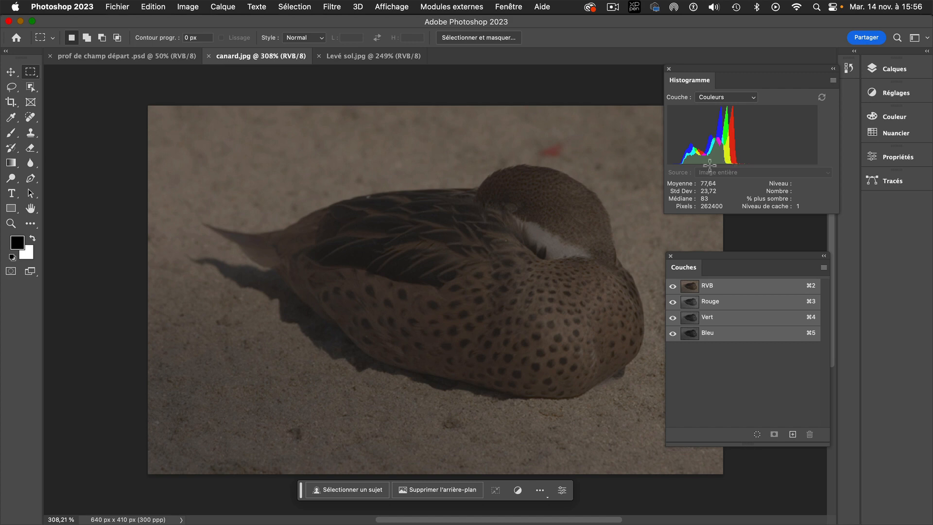
left_click(678, 160)
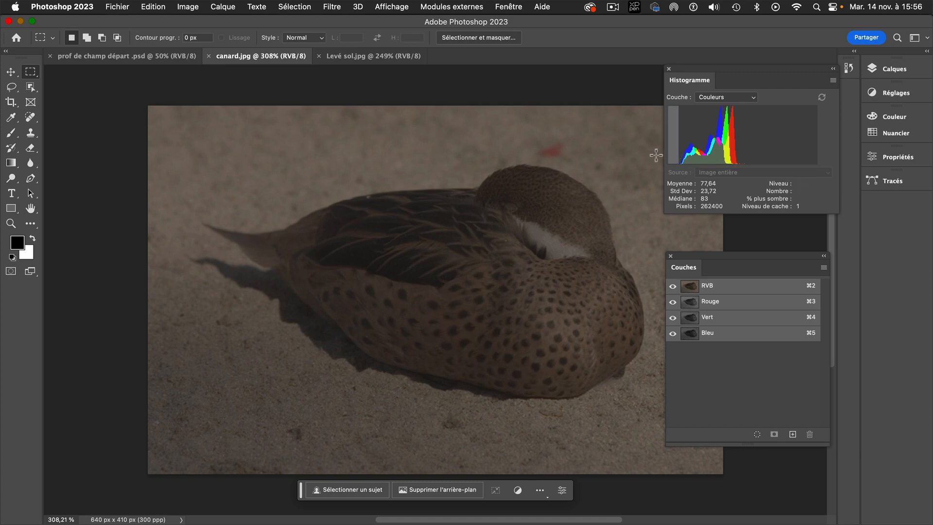
left_click(362, 56)
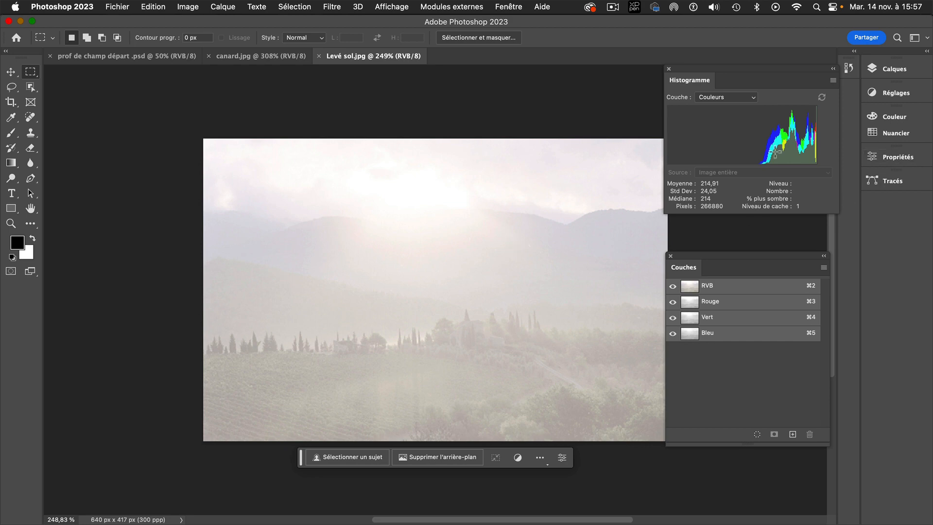
left_click_drag(756, 153, 597, 145)
left_click(250, 58)
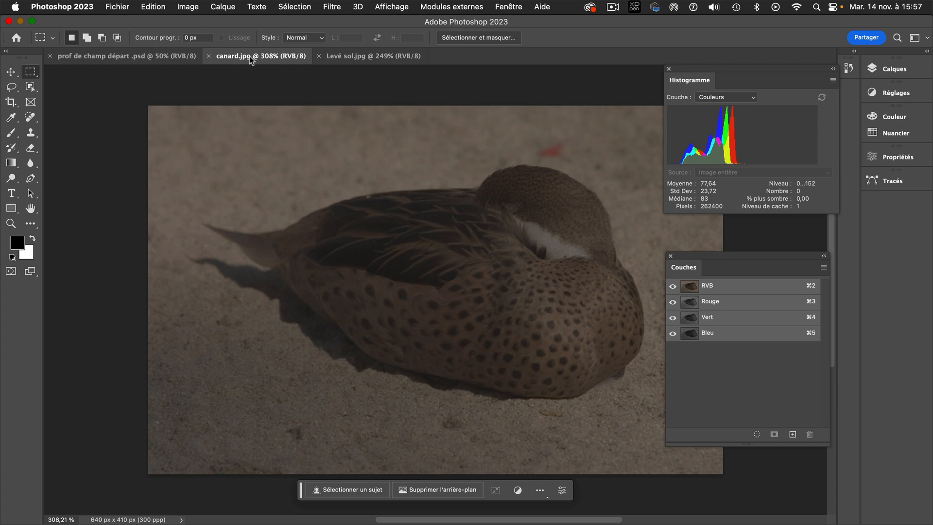
left_click(152, 59)
- Dock the Couches panel below Tracés, and duplicate the Arrière-plan layer of canard.jpg
left_click_drag(795, 253, 889, 196)
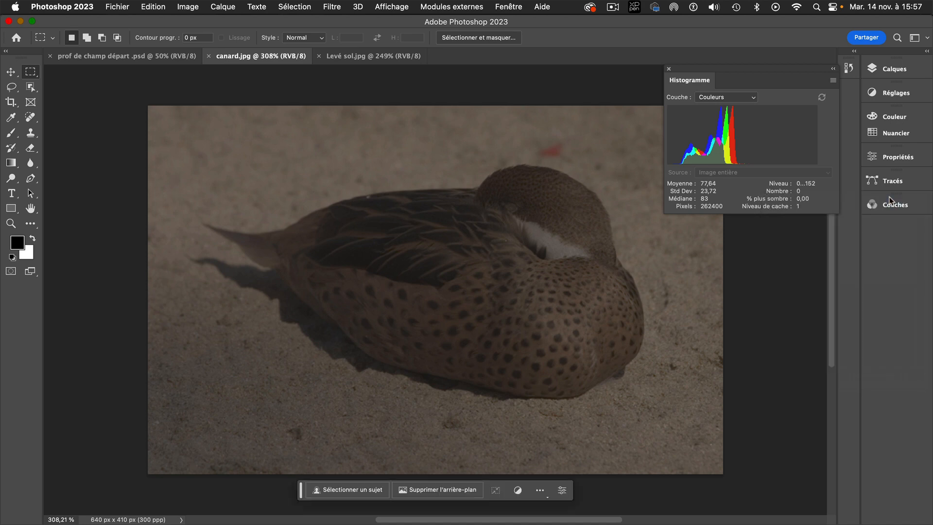
left_click(894, 68)
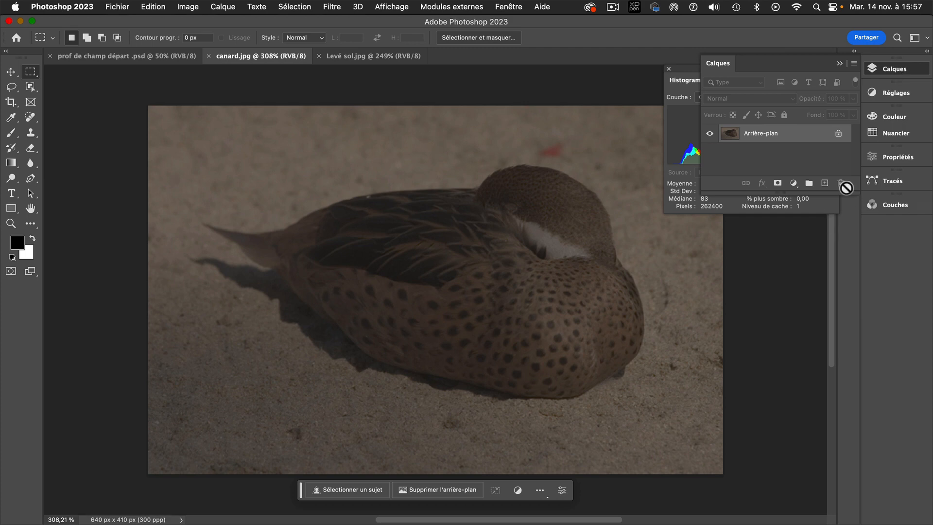
left_click_drag(822, 142, 825, 184)
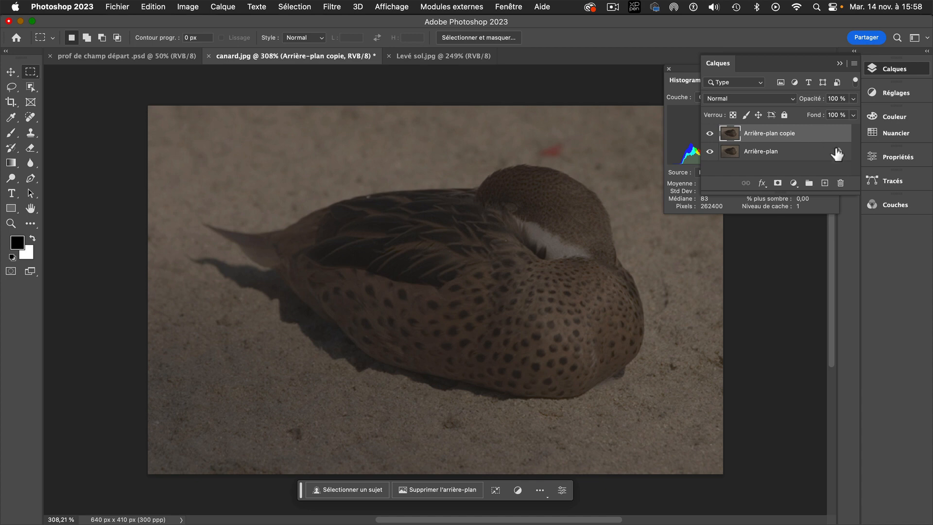
left_click(855, 64)
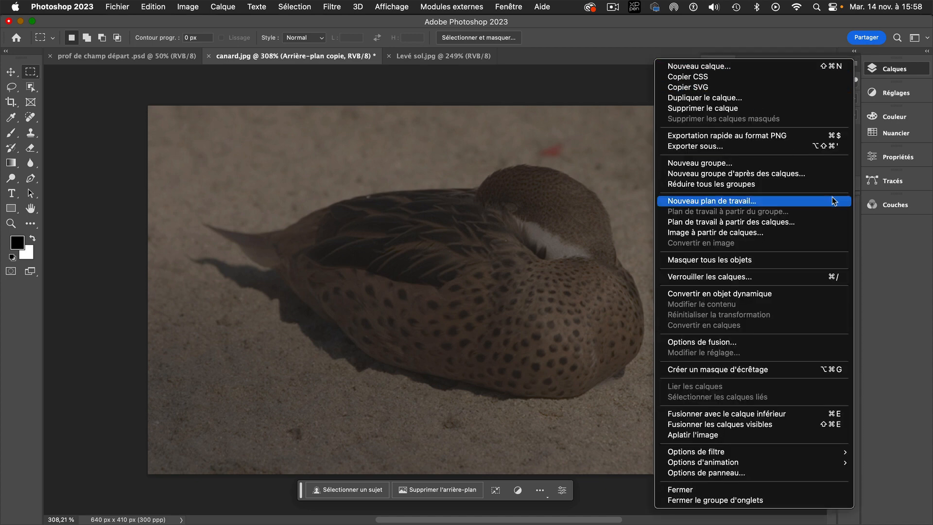
left_click(742, 100)
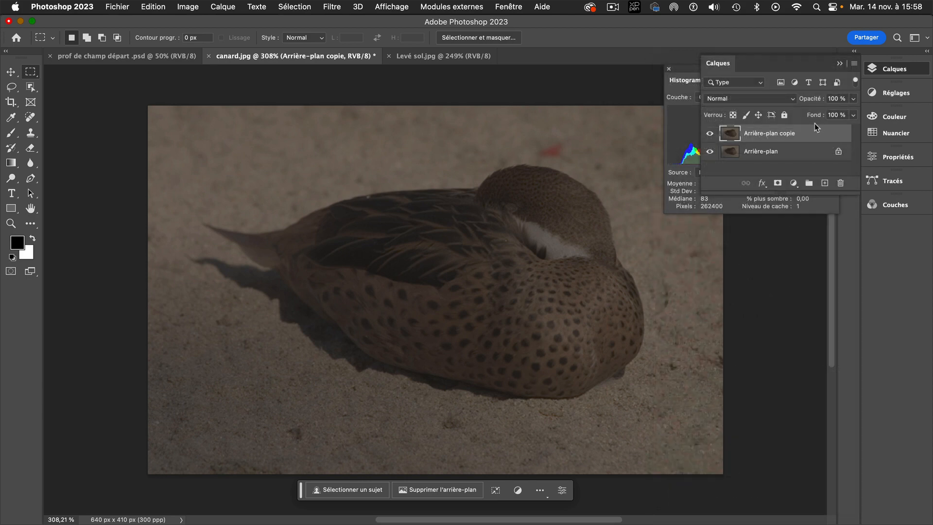
- Move the floating Histogramme panel out from behind Calques, placing it just below that panel
double_click(814, 127)
left_click(675, 161)
mouse_move(835, 136)
left_mouse_down()
mouse_move(828, 187)
mouse_move(833, 142)
left_mouse_up()
left_click_drag(687, 68, 739, 214)
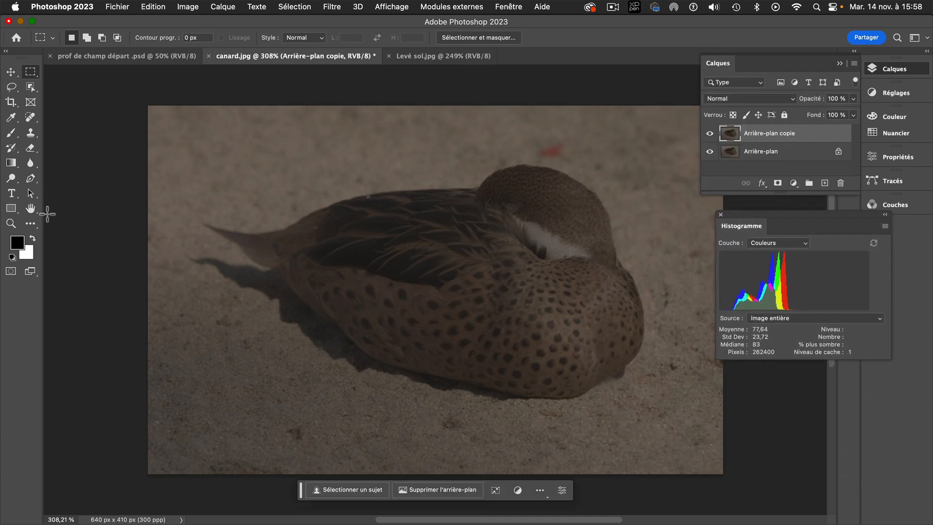
- Try a Luminosité/Contraste adjustment on Arrière-plan copie with Luminosité 73 and Contraste 19
left_click(185, 8)
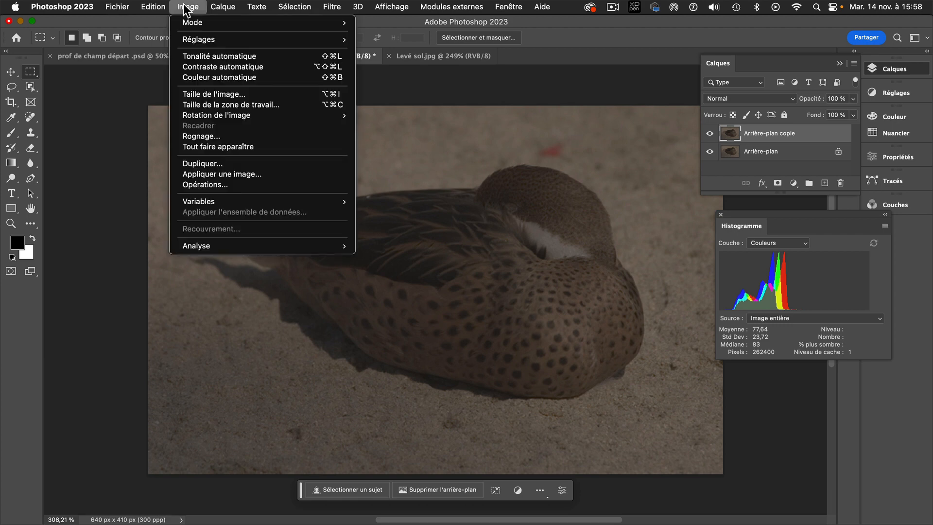
mouse_move(188, 41)
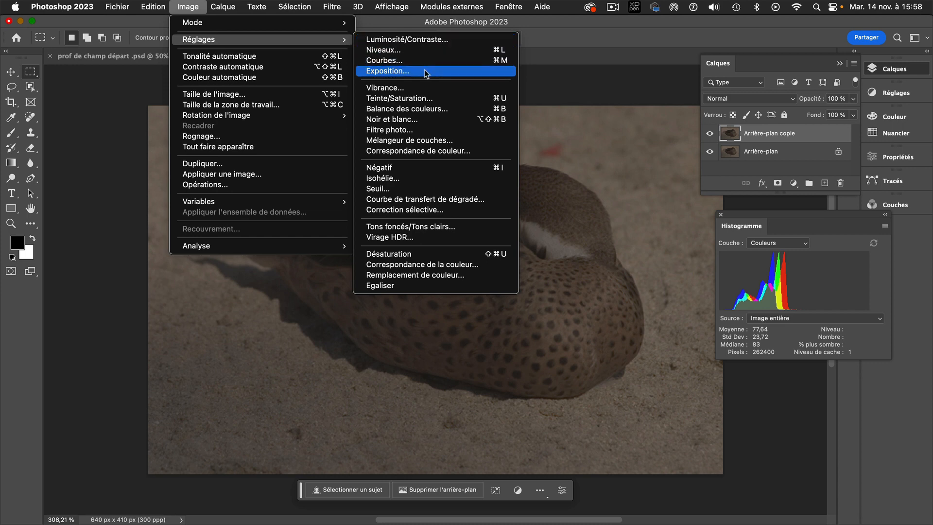
left_click(436, 38)
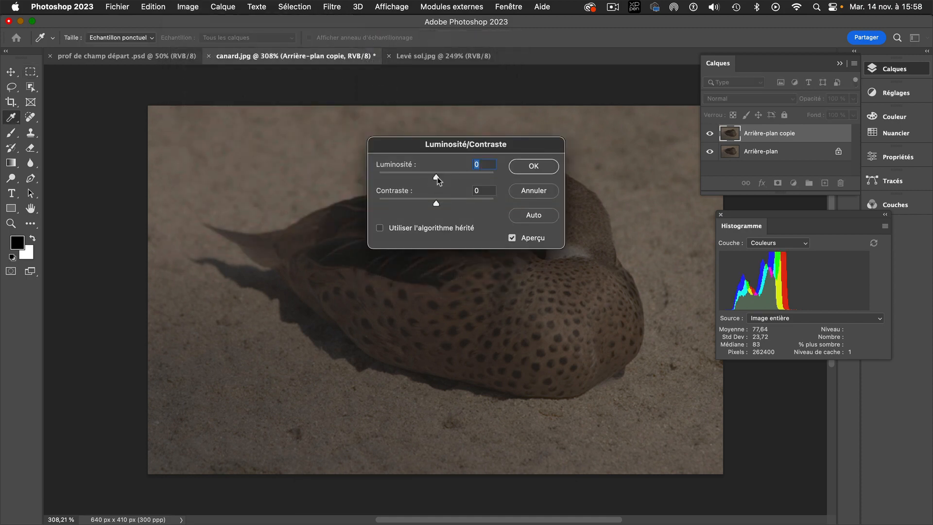
left_click_drag(436, 178, 464, 177)
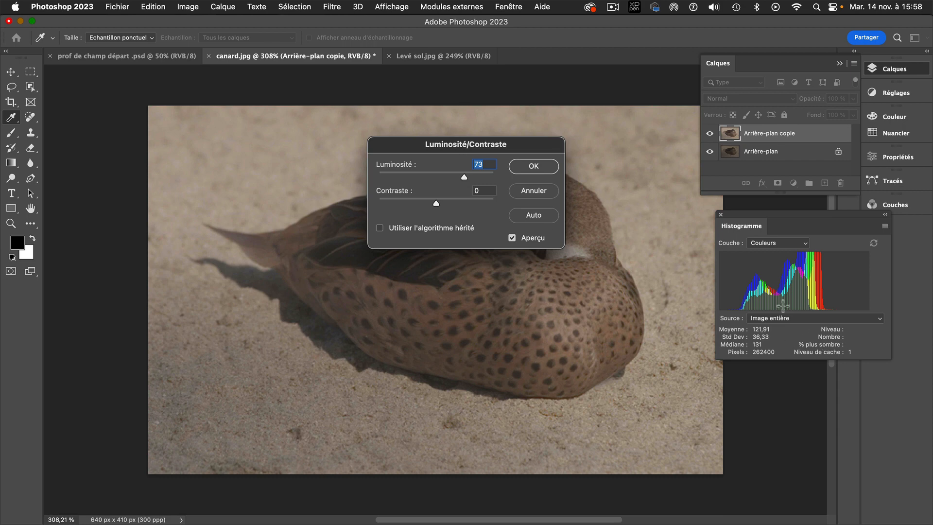
mouse_move(436, 203)
left_mouse_down()
mouse_move(455, 204)
mouse_move(426, 205)
mouse_move(447, 205)
left_mouse_up()
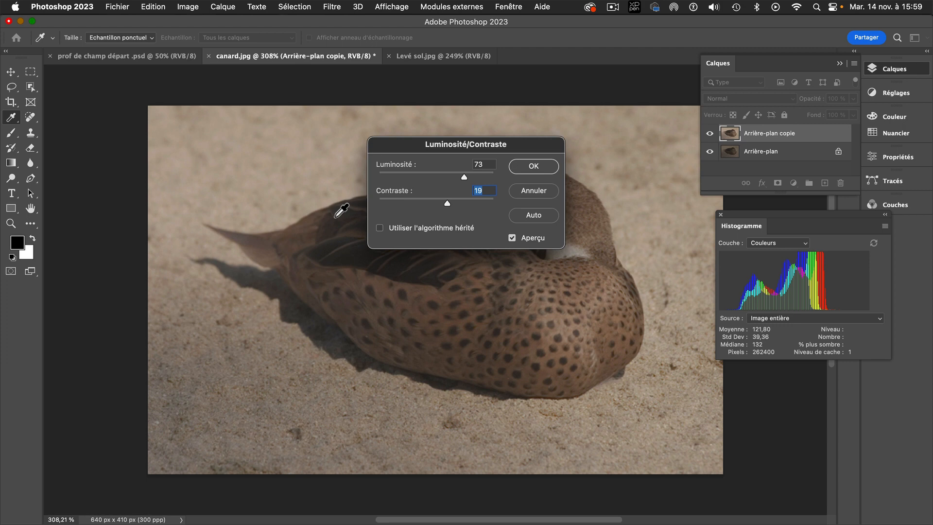
- Try the legacy algorithm of Luminosité/Contraste with Luminosité 45 and Contraste 41, and discard the adjustment
left_click(380, 231)
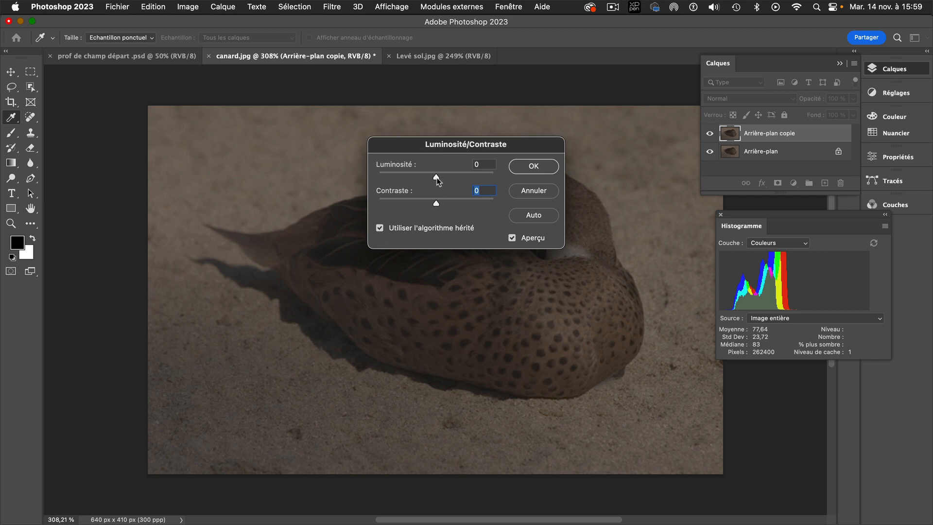
left_click_drag(436, 178, 462, 177)
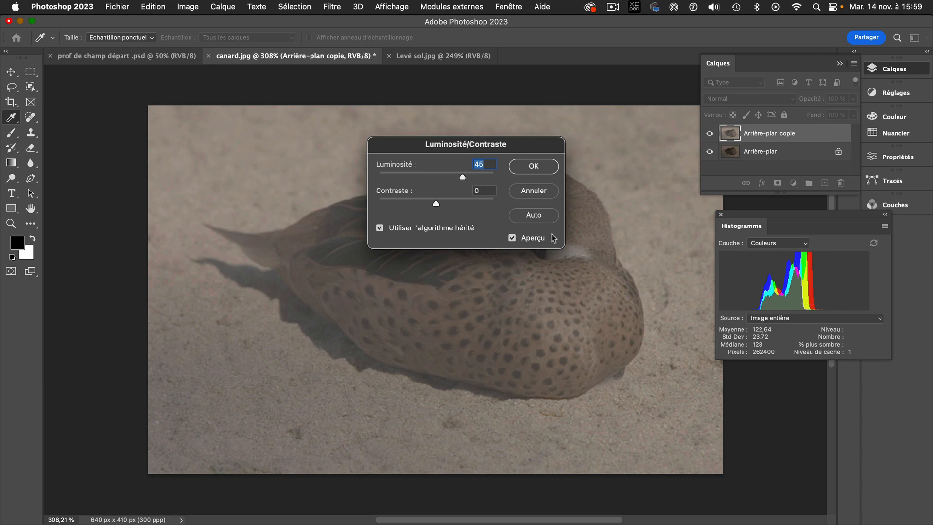
left_click_drag(436, 202, 460, 205)
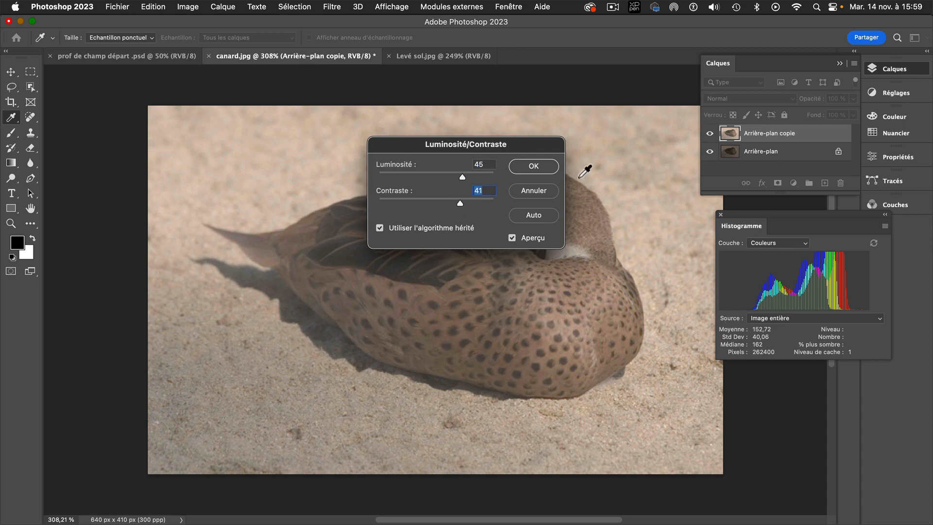
left_click(541, 191)
key("m")
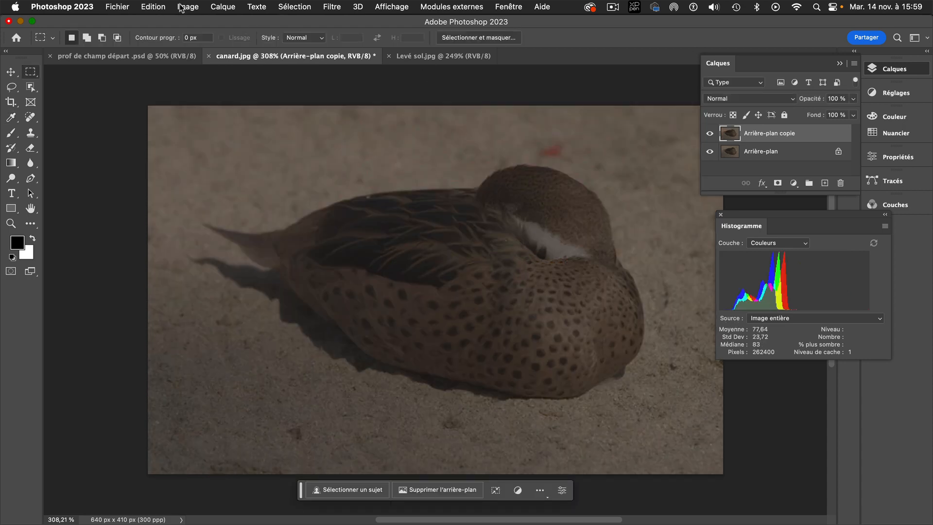
left_click(182, 7)
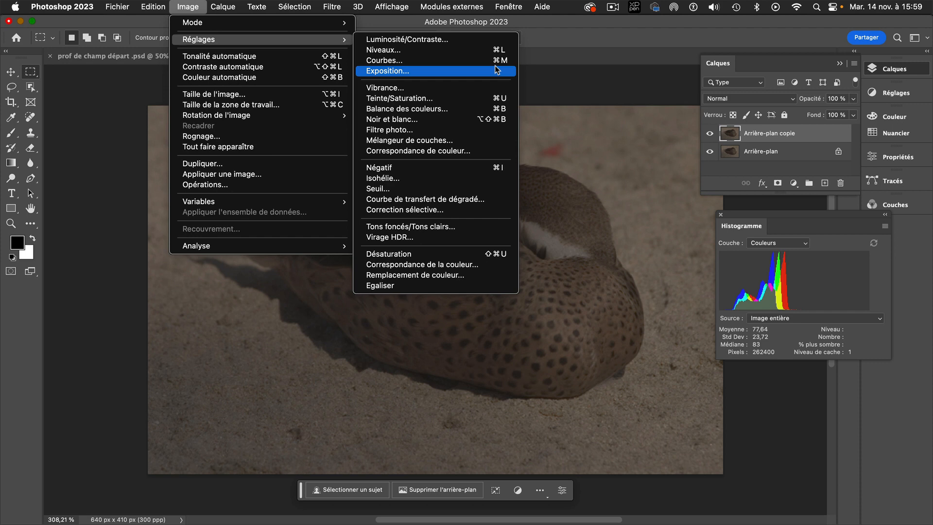
left_click(406, 61)
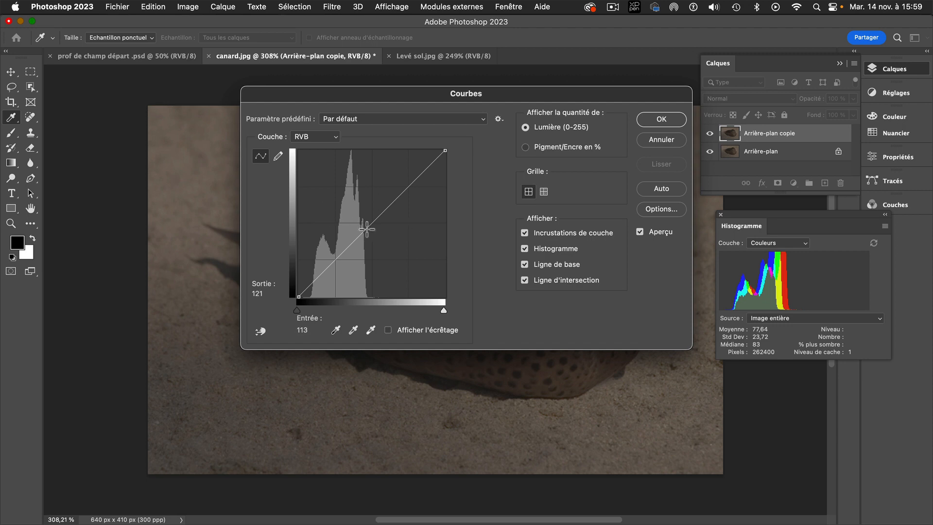
left_click(661, 139)
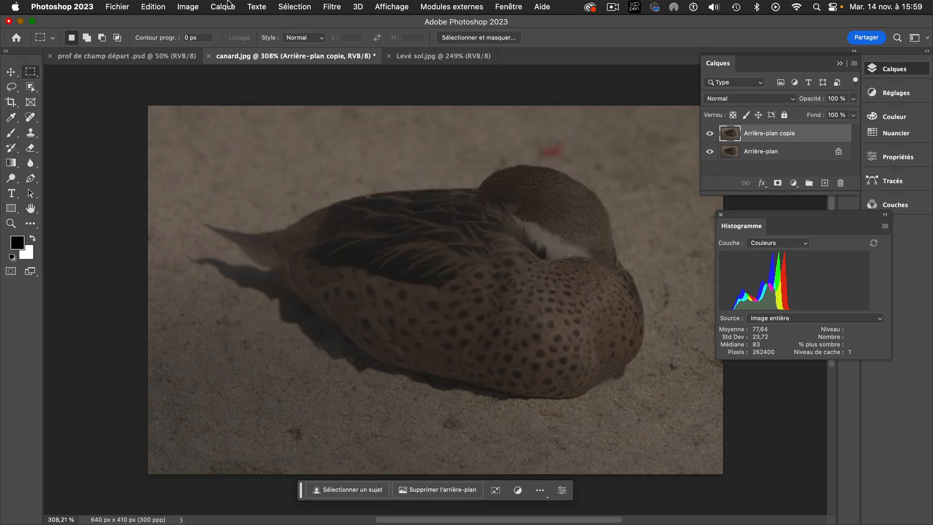
- Start a Niveaux adjustment on Arrière-plan copie and move its dialog clear of the duck's body
left_click(228, 6)
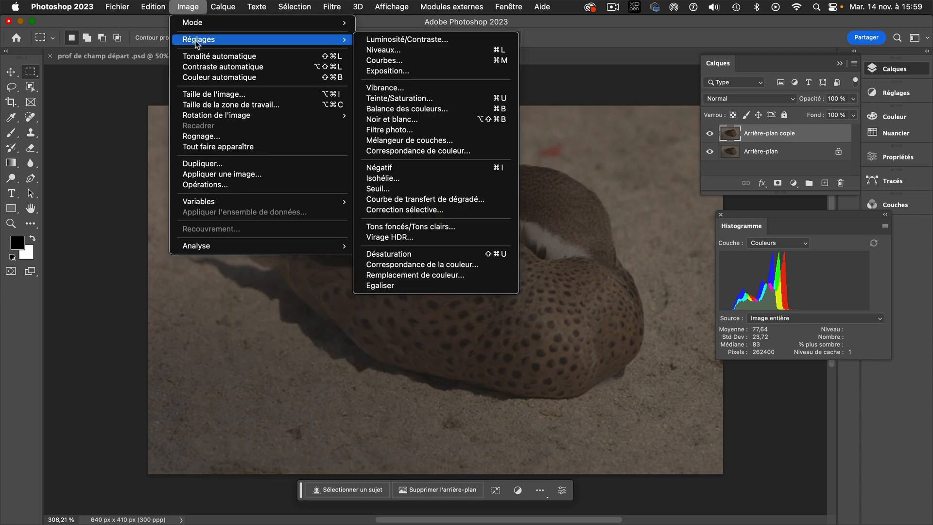
left_click(456, 50)
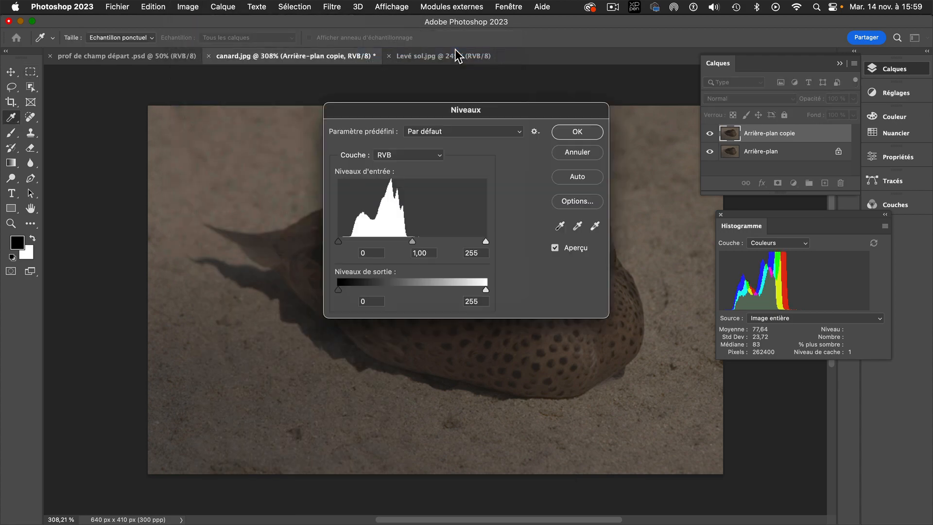
left_click_drag(532, 114, 246, 24)
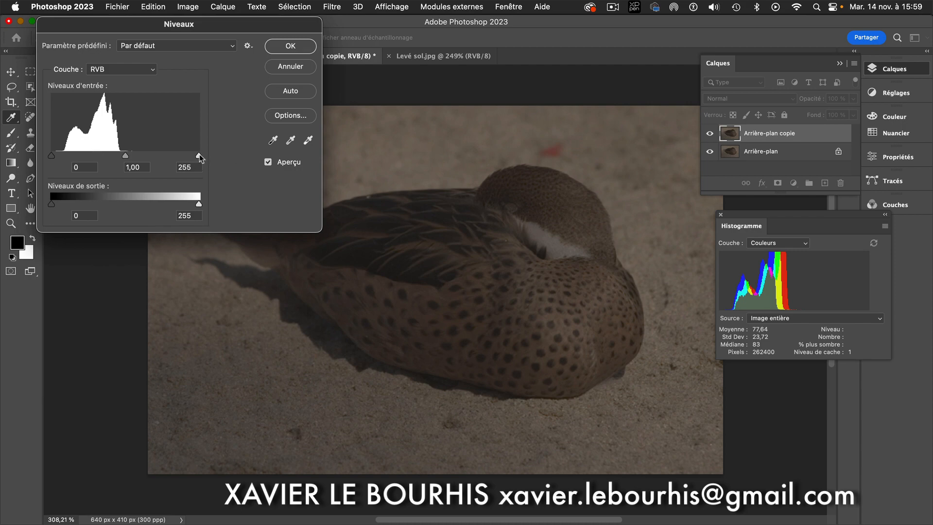
- Try an RVB white input level of 208, compare it on the uncovered photo, and return the level to 255
left_click_drag(199, 153, 228, 151)
mouse_move(51, 156)
left_mouse_down()
mouse_move(102, 159)
mouse_move(51, 156)
left_mouse_up()
left_click_drag(199, 158, 169, 155)
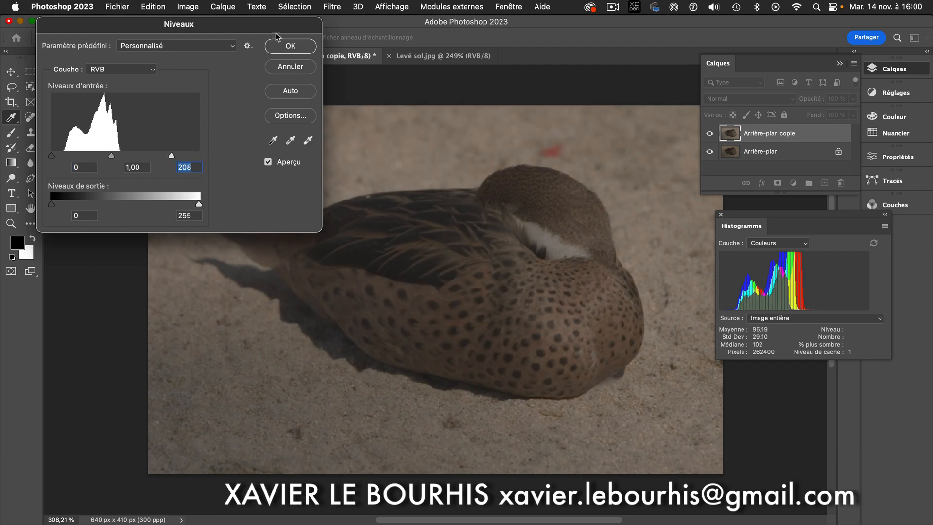
left_click_drag(270, 28, 237, 251)
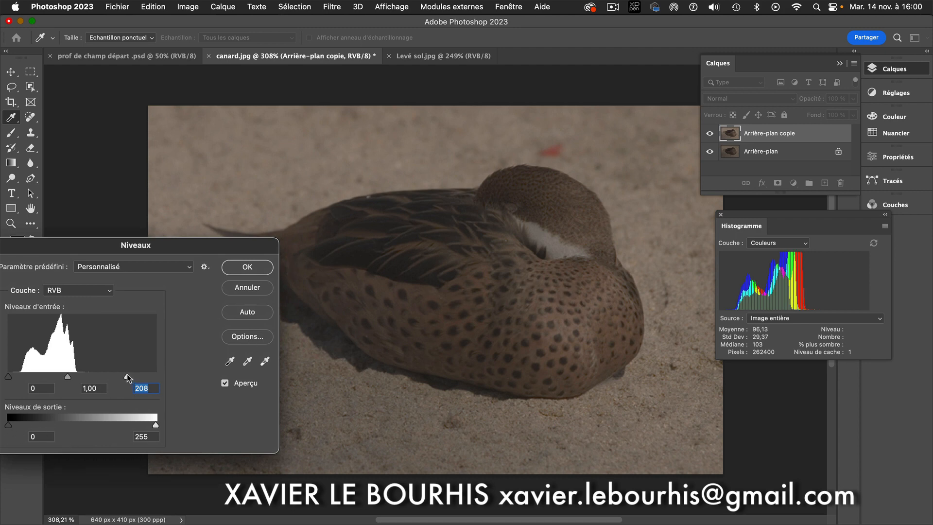
left_click_drag(128, 376, 159, 376)
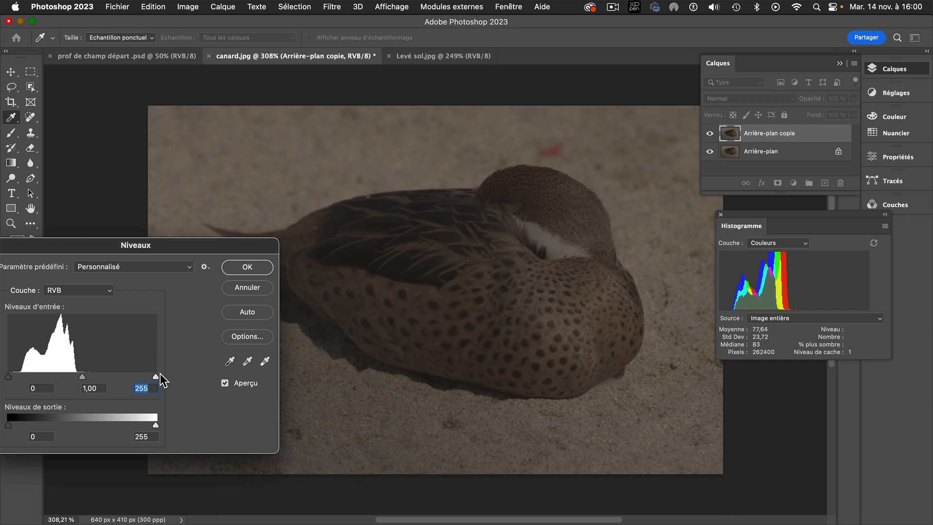
- Lower the RVB white input level to 113 using the clipping preview, and uncover the duck's tail and shadow
key("alt")
left_click_drag(155, 377, 155, 376)
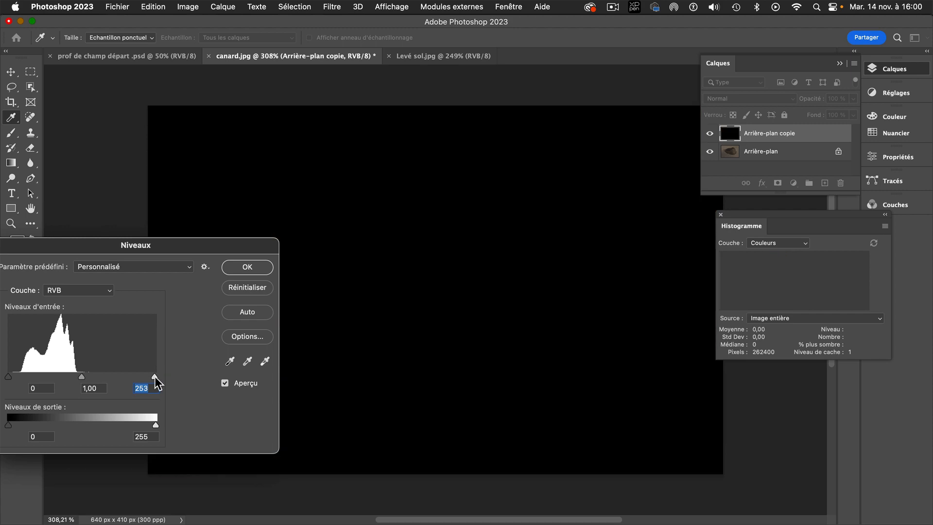
left_click_drag(154, 377, 74, 380)
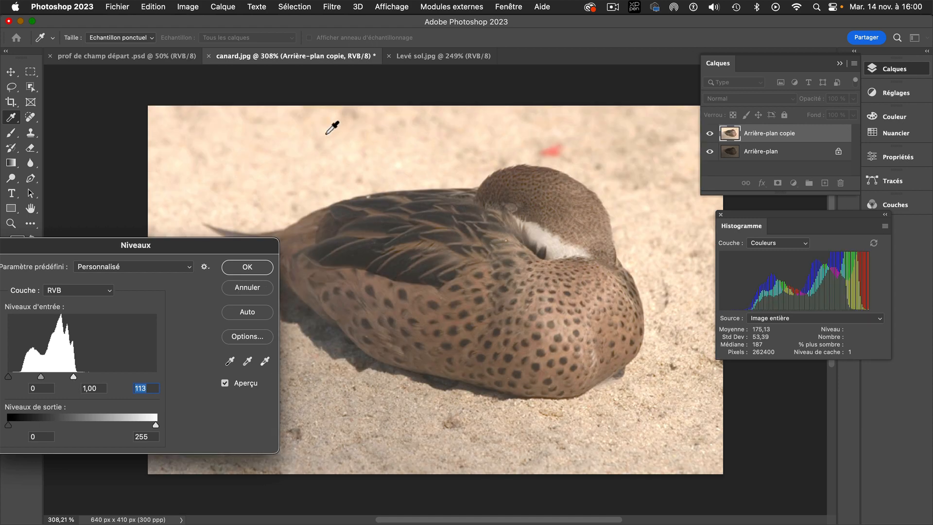
left_click_drag(245, 248, 253, 320)
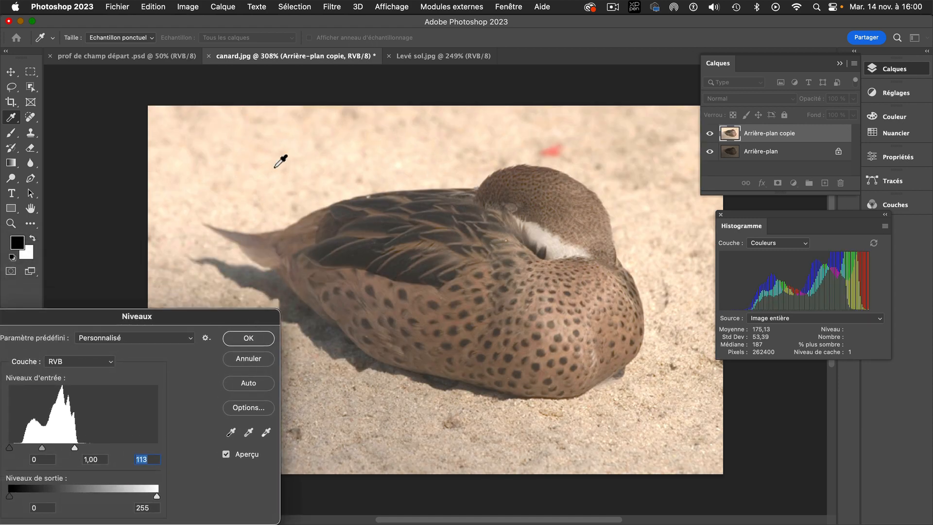
- Refine the RVB white input level to 105, checking the clipped highlights with the clipping preview
key("alt")
left_click_drag(76, 451, 70, 451)
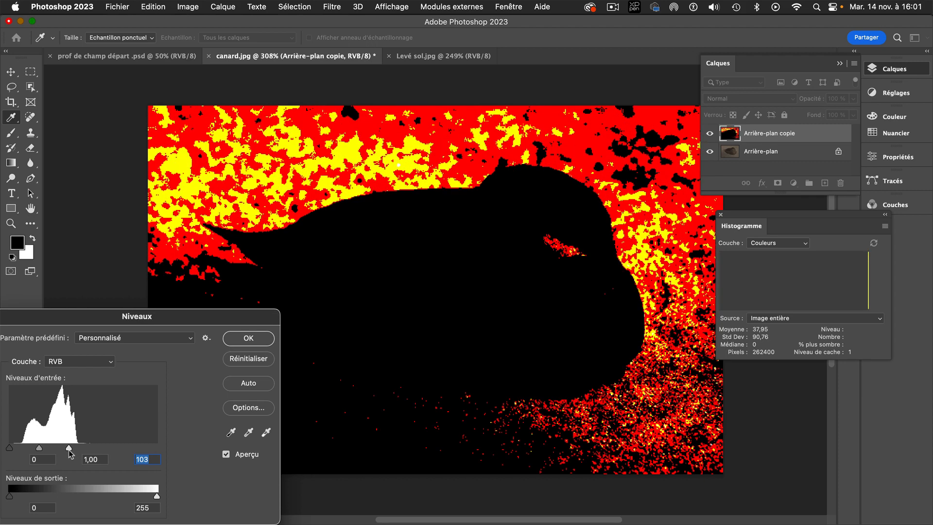
left_click_drag(70, 453, 69, 452)
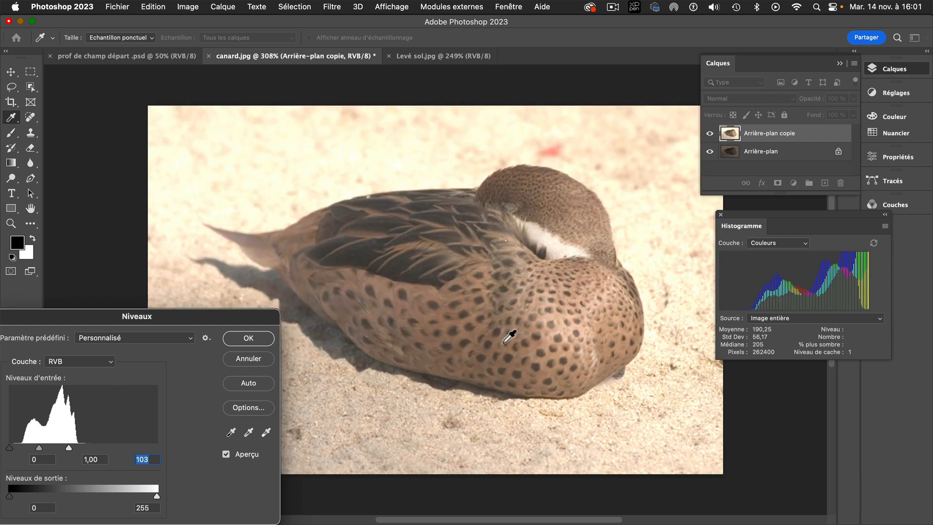
mouse_move(414, 184)
left_mouse_down()
mouse_move(428, 188)
mouse_move(422, 179)
left_mouse_up()
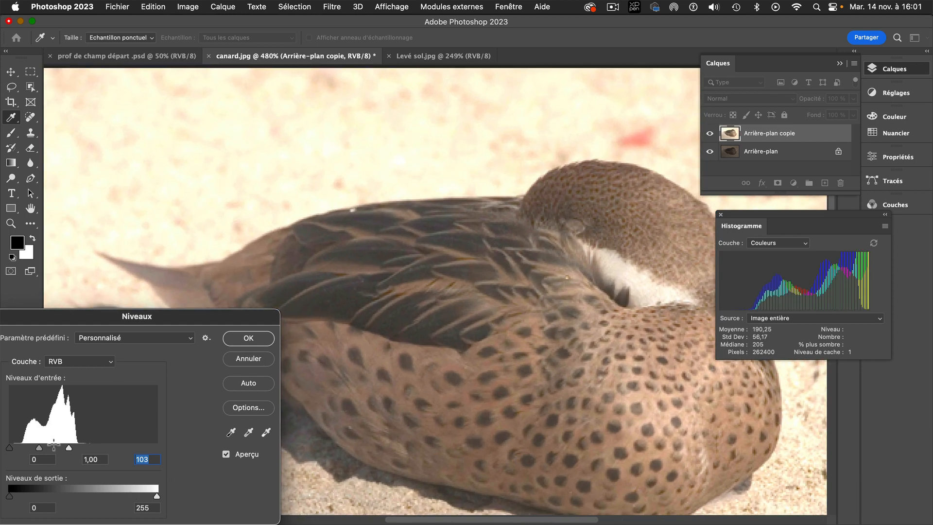
key("alt")
left_click(69, 447, "alt")
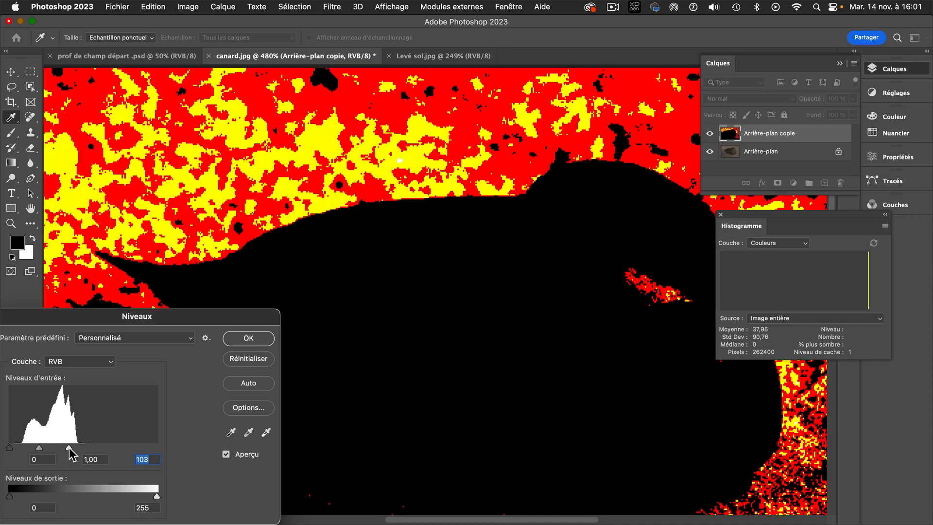
left_click_drag(69, 447, 70, 447)
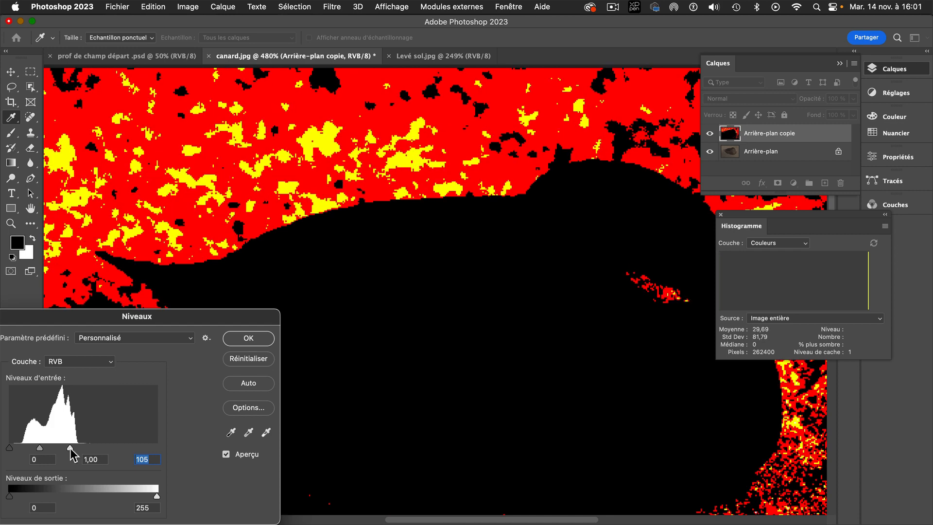
left_click_drag(70, 448, 70, 447)
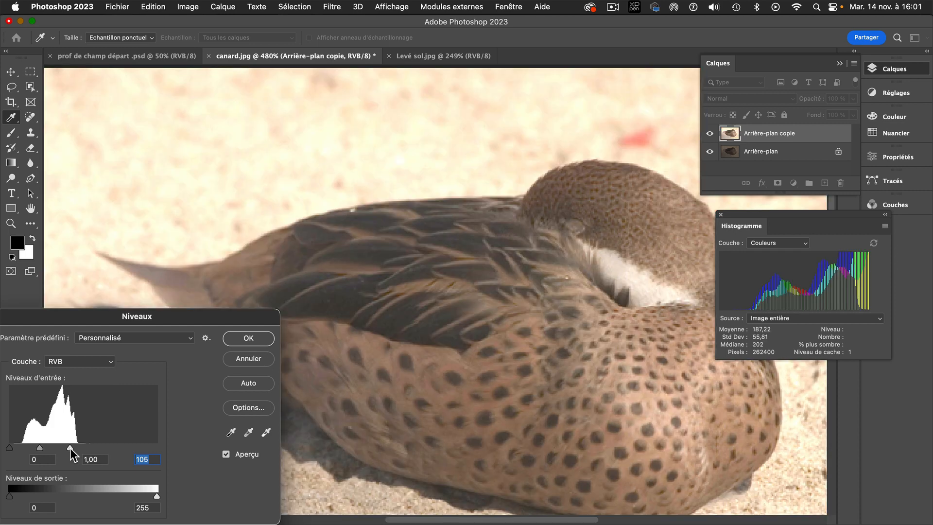
- Move the Niveaux dialog off the duck's lower body and raise the black input level to 25 using the clipping preview
left_click_drag(201, 318, 225, 25)
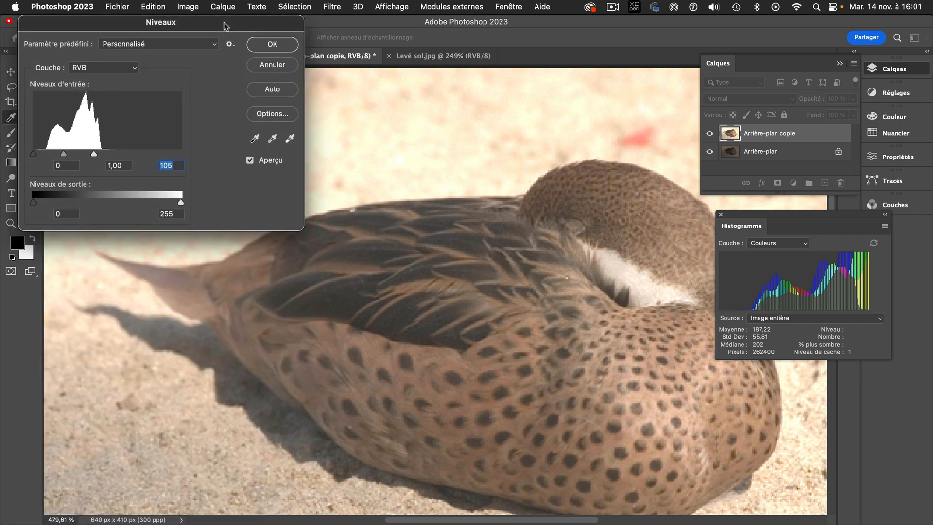
key("alt")
left_click(33, 154, "alt")
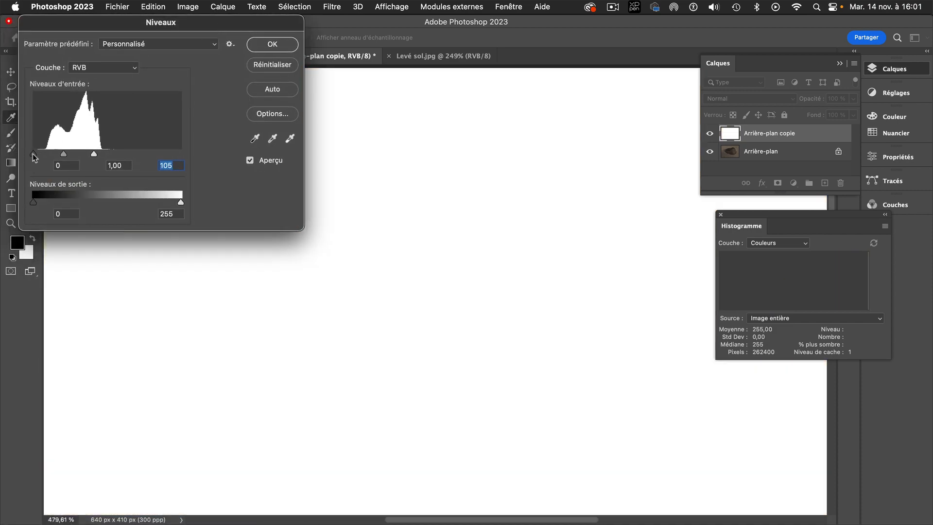
left_click_drag(38, 153, 48, 158)
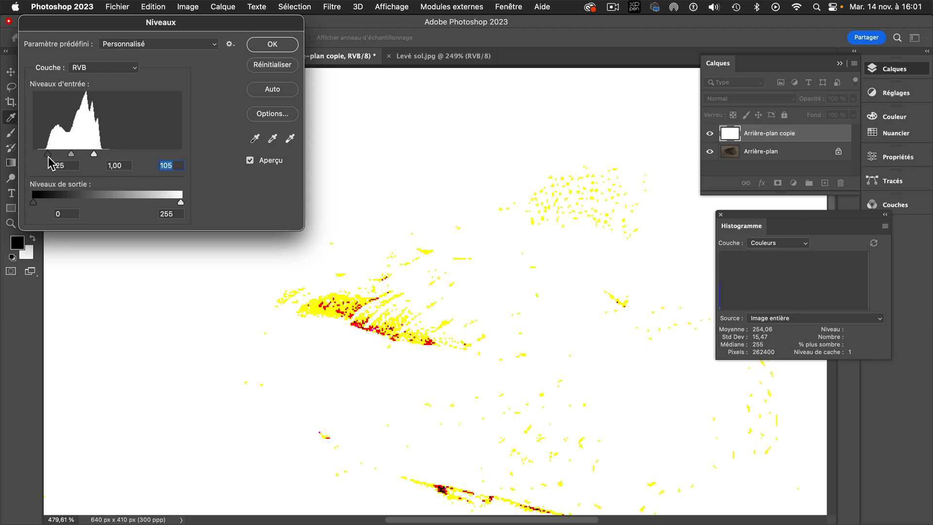
left_click_drag(48, 157, 49, 157)
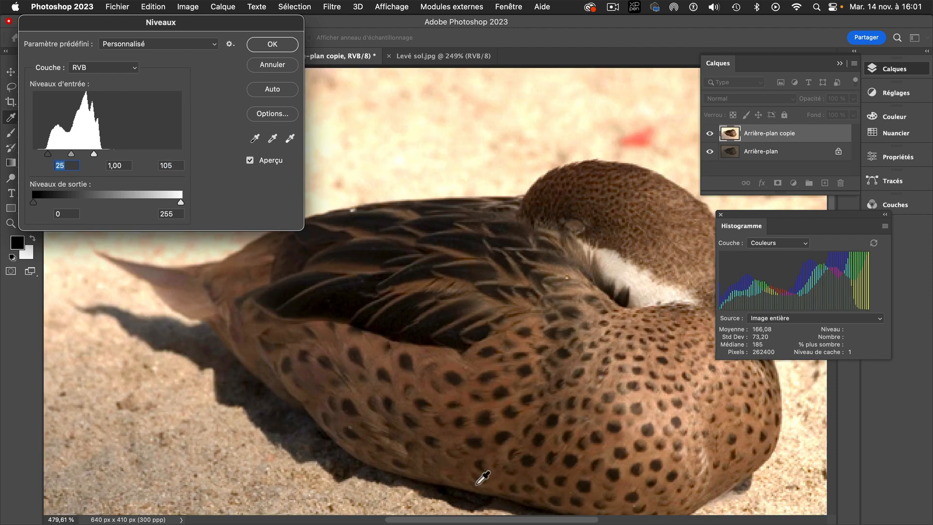
- Examine the shadow beneath the duck up close, in the normal view and in the black-point clipping preview
left_click_drag(479, 505, 508, 508)
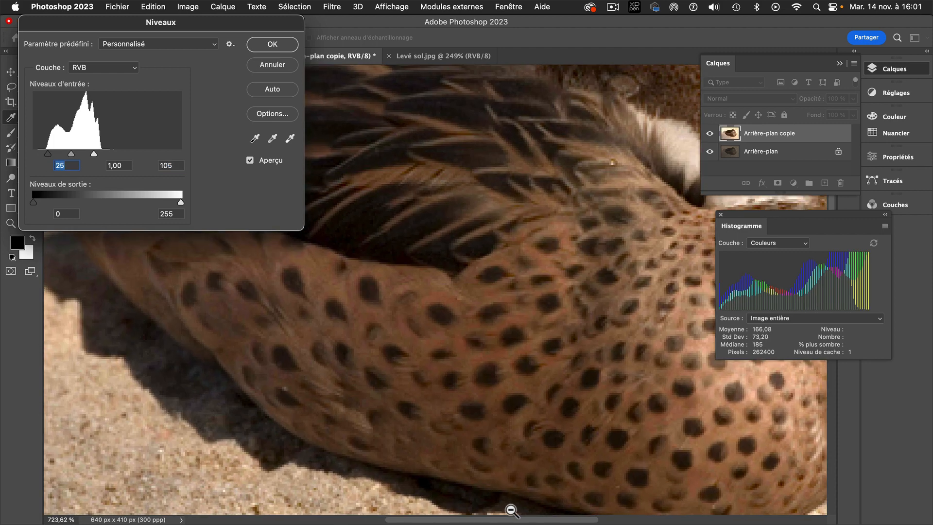
left_click_drag(503, 473, 499, 353)
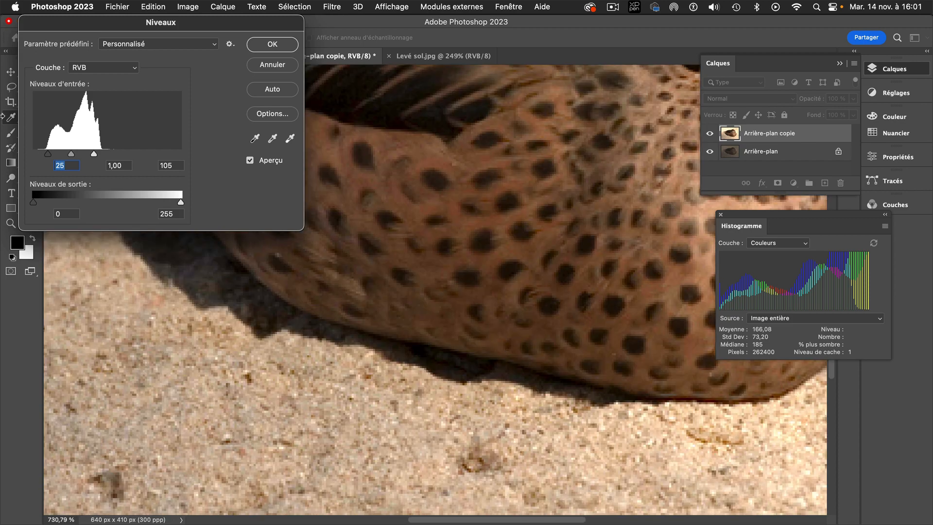
key("alt")
left_click_drag(48, 154, 48, 154)
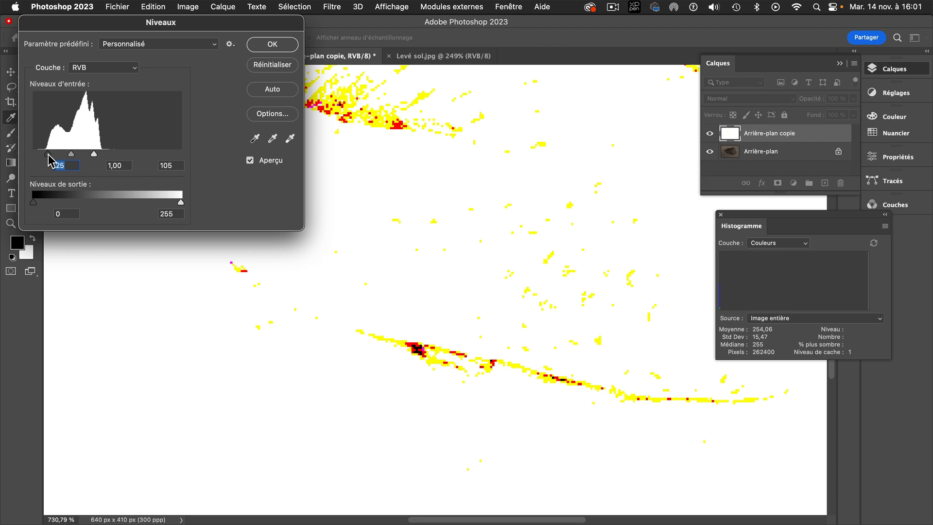
- Lower the RVB black input level to 24 using the clipping preview and review the whole duck in the normal view
left_click_drag(49, 158, 48, 157)
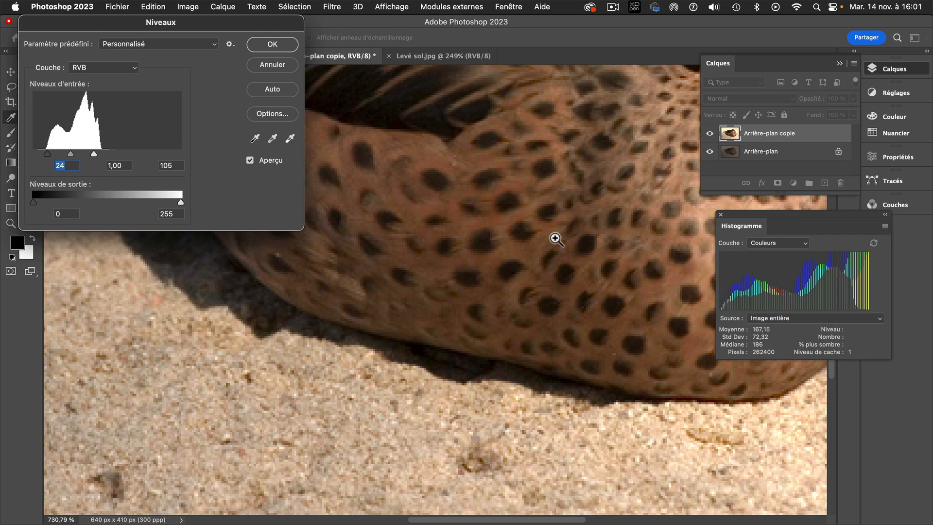
scroll(554, 238, "down", 5)
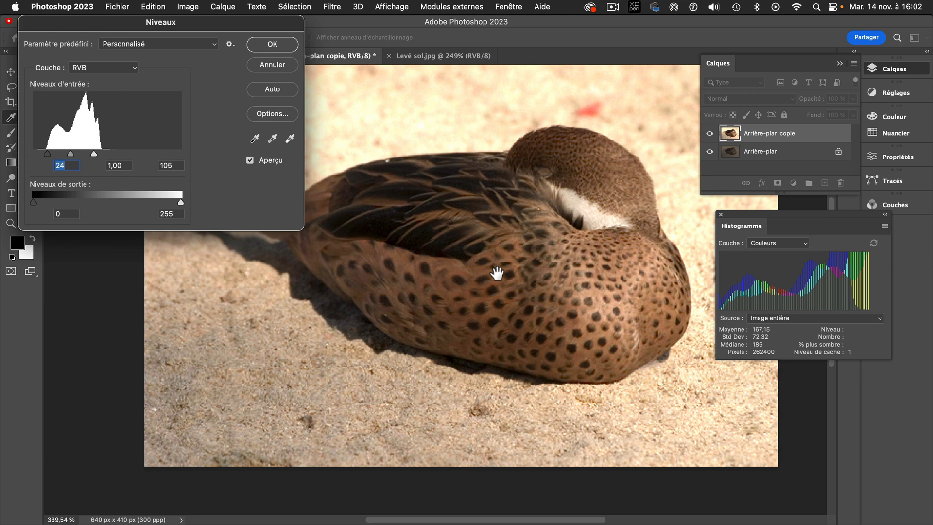
left_click_drag(497, 273, 486, 276)
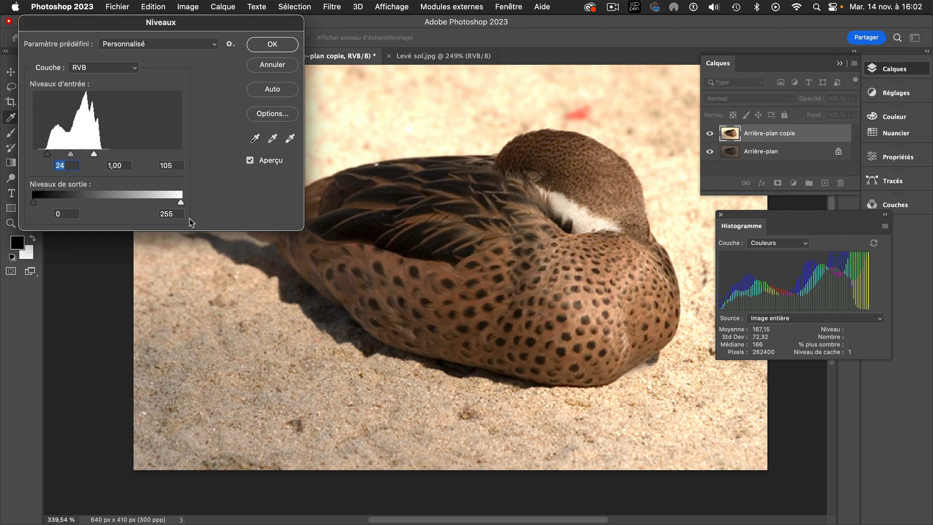
- Apply the Niveaux correction and compare the duck with its original by hiding and showing the Arrière-plan copie layer
left_click(273, 45)
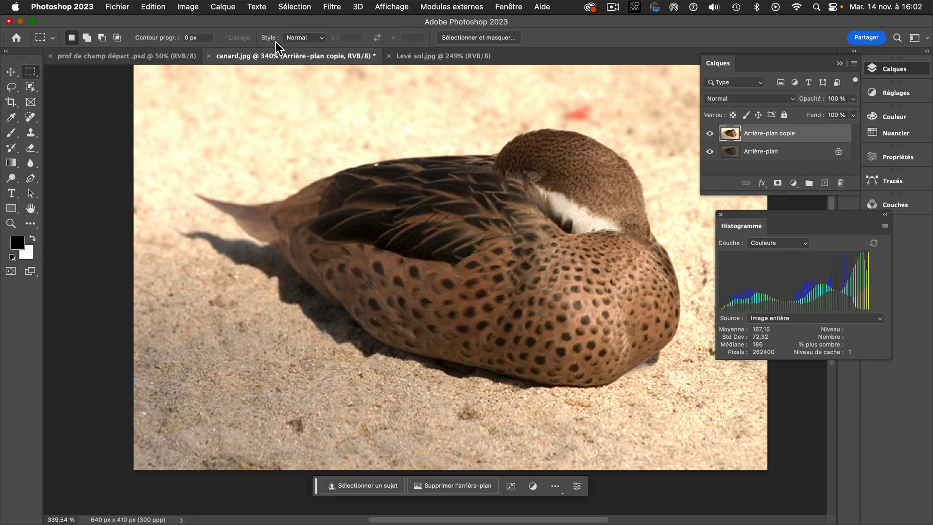
left_click(710, 133)
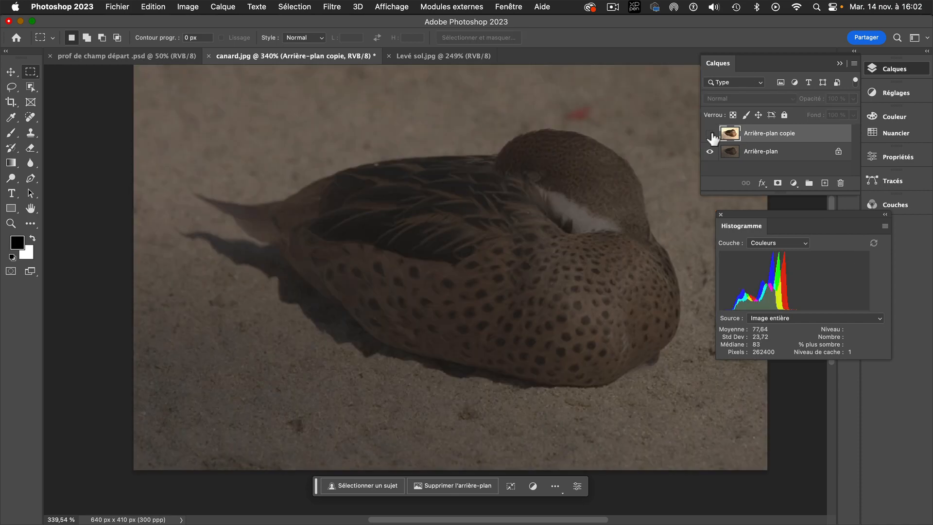
left_click(710, 134)
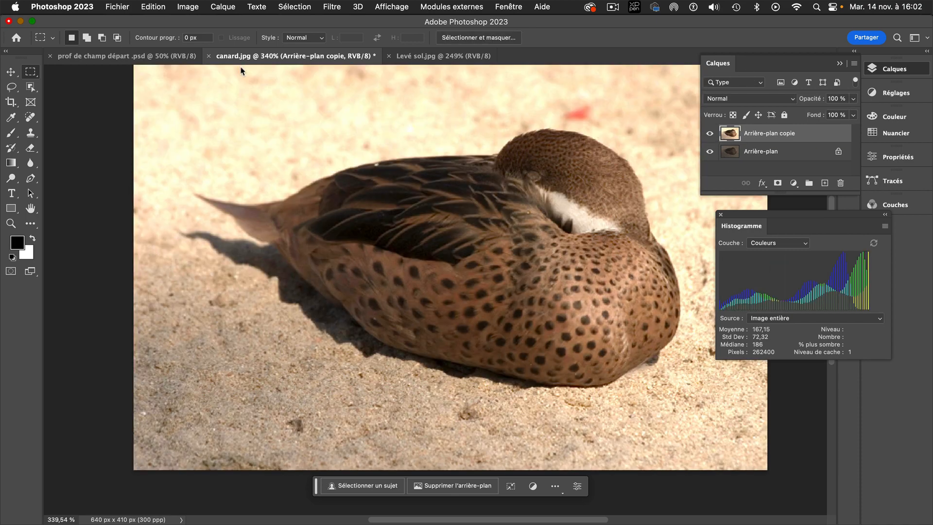
- Examine the white and black clipping of the pumpkin photo, prof de champ départ .psd, in Niveaux, and leave without applying anything
left_click(124, 57)
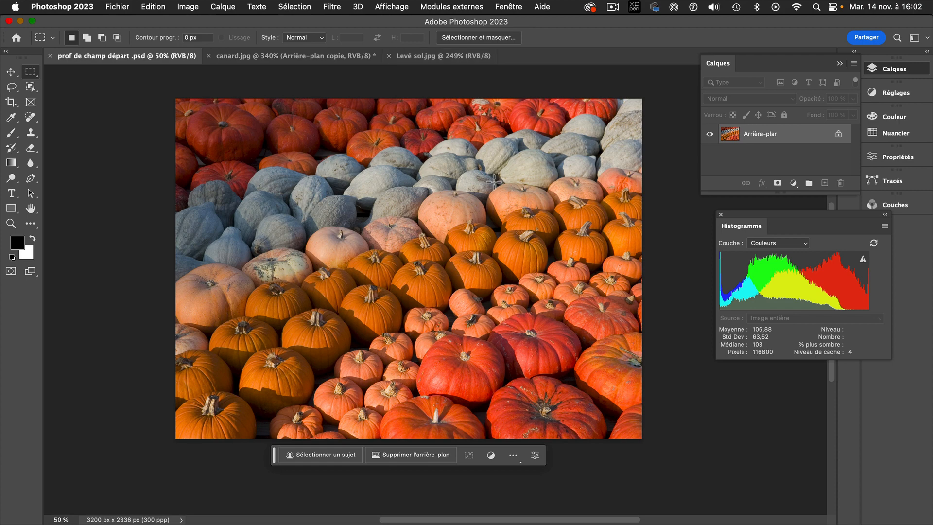
key("super+l")
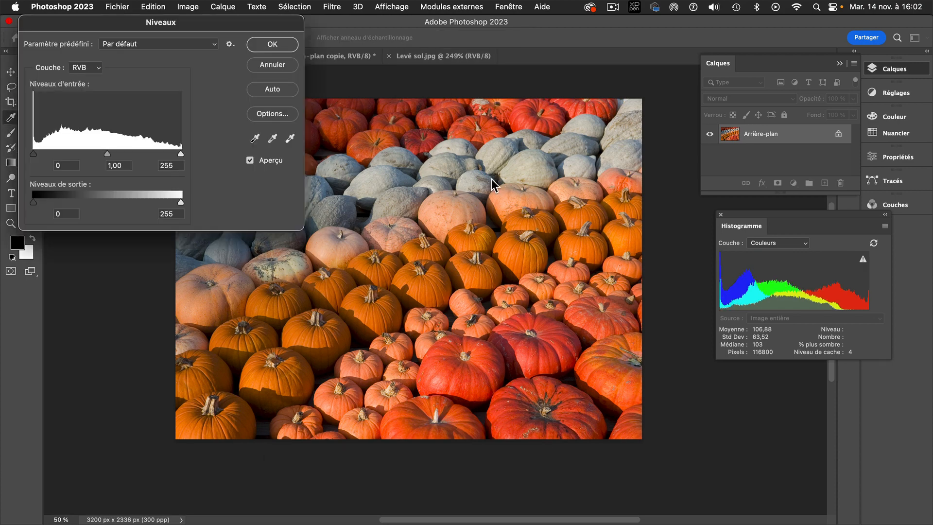
left_click_drag(181, 154, 275, 202)
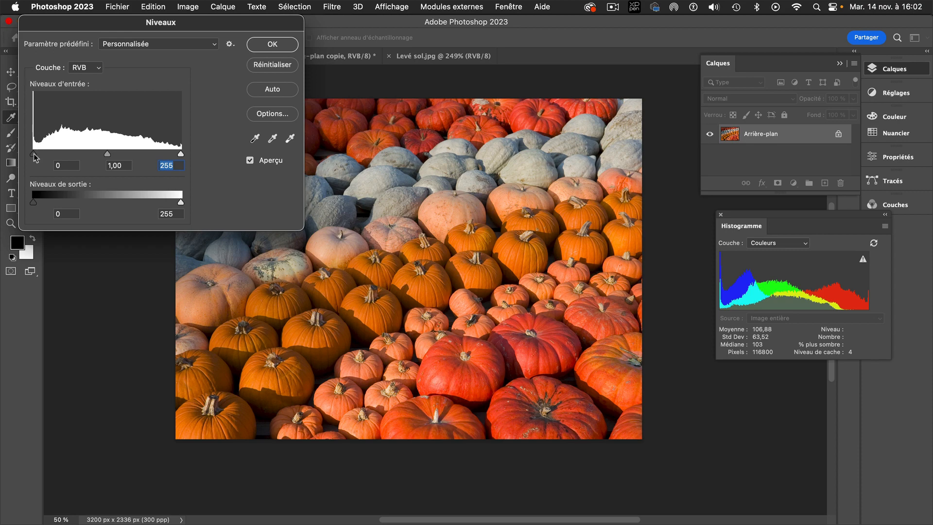
left_click_drag(33, 153, 33, 154)
left_click_drag(32, 155, 31, 156)
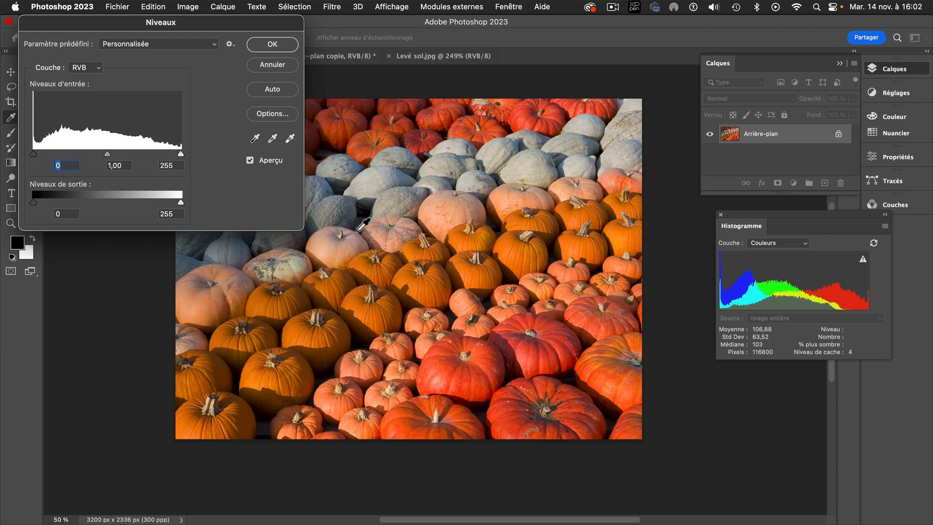
key("alt")
left_click_drag(33, 158, 43, 131)
left_click(287, 62)
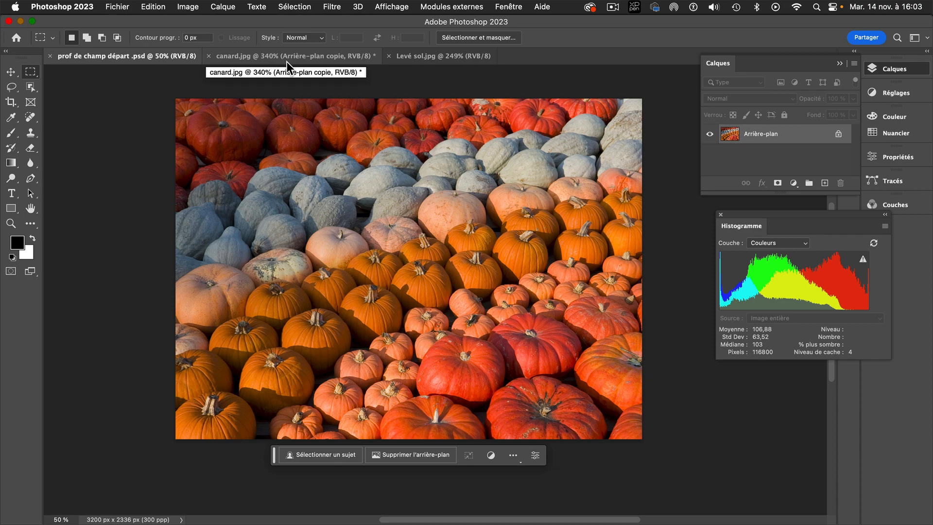
- Switch to Levé sol.jpg, duplicate its Arrière-plan layer and hide the original layer
left_click(445, 57)
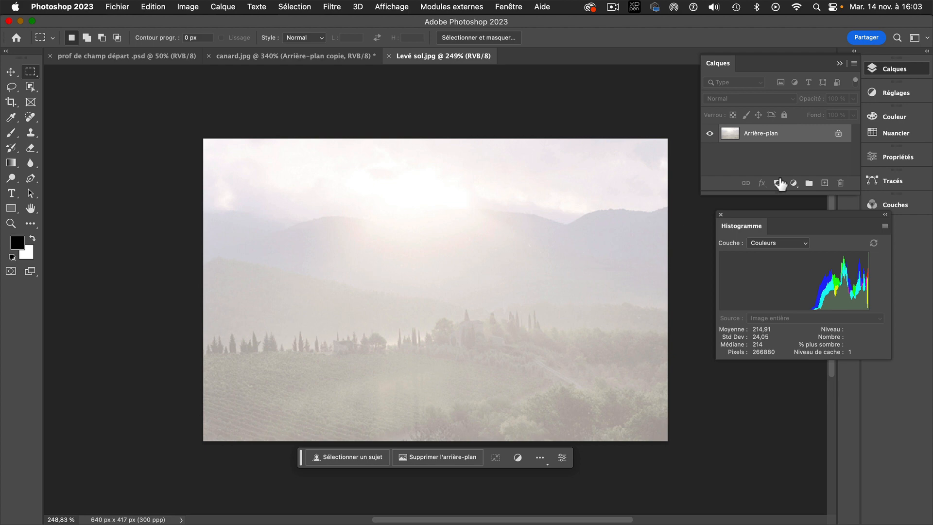
left_click_drag(827, 137, 832, 188)
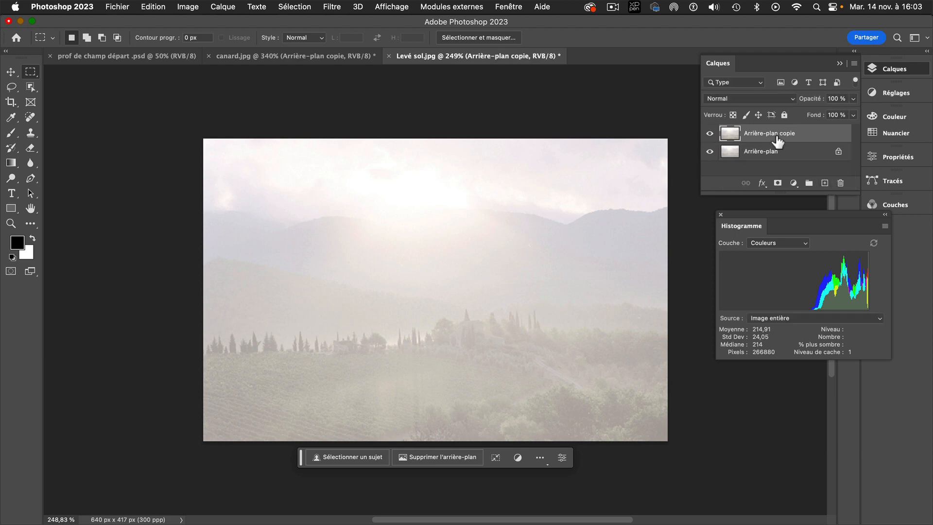
left_click(710, 151)
- Open Niveaux on the copied layer of Levé sol.jpg and check the highlights with the white-point clipping preview
key("super+l")
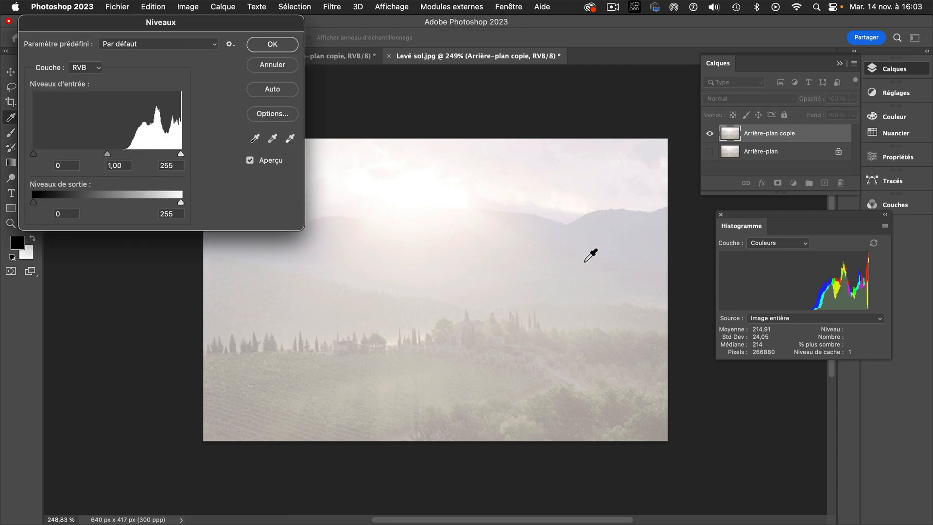
left_click(259, 61)
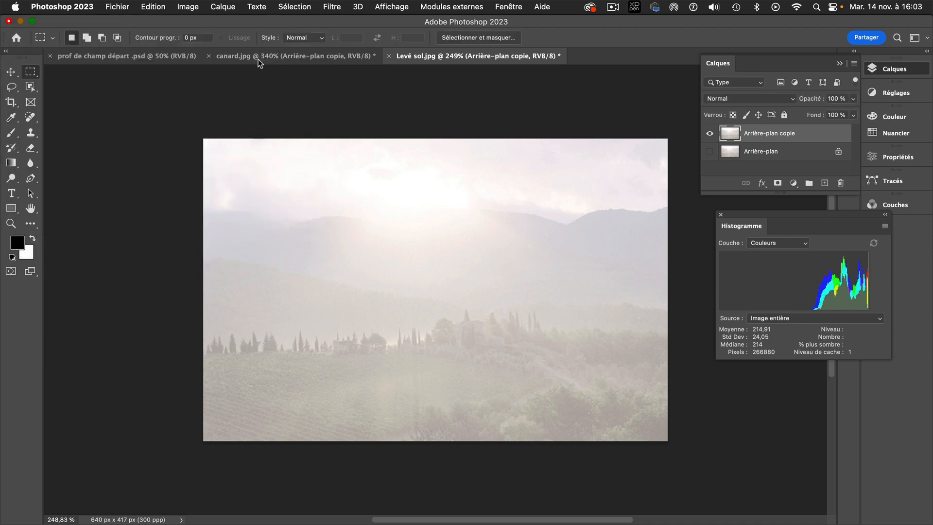
left_click(197, 8)
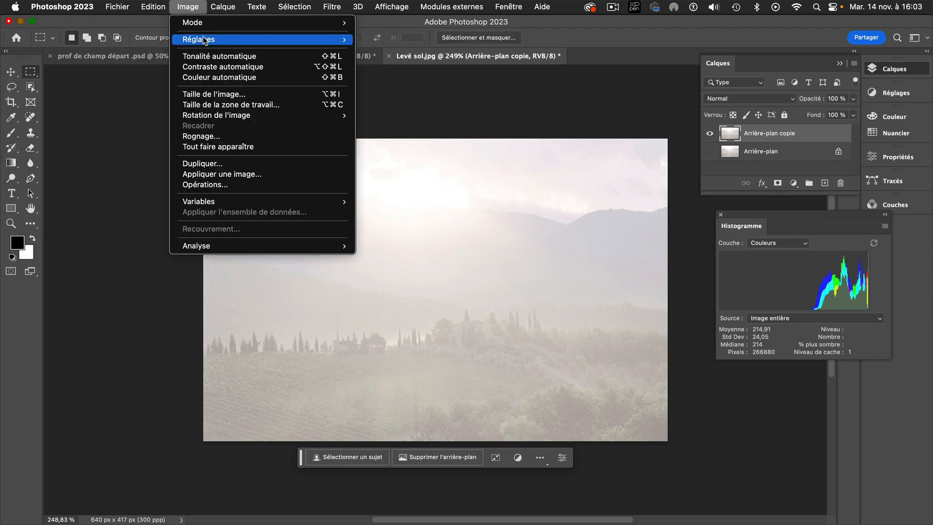
mouse_move(213, 39)
left_click(383, 52)
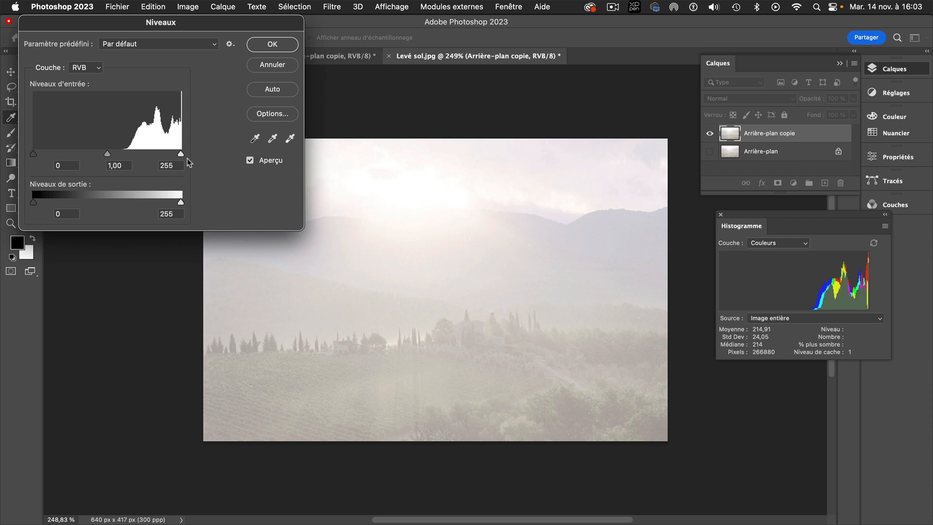
left_click_drag(180, 154, 435, 202)
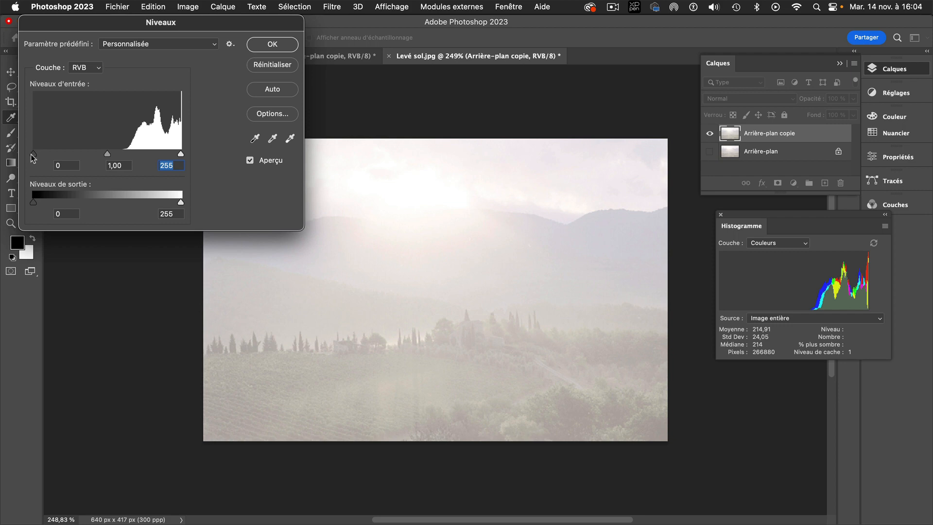
- Raise the RVB black input level to where the histogram begins, trying 167 and 174 with the clipping preview, and apply Niveaux
left_click_drag(32, 157, 131, 155)
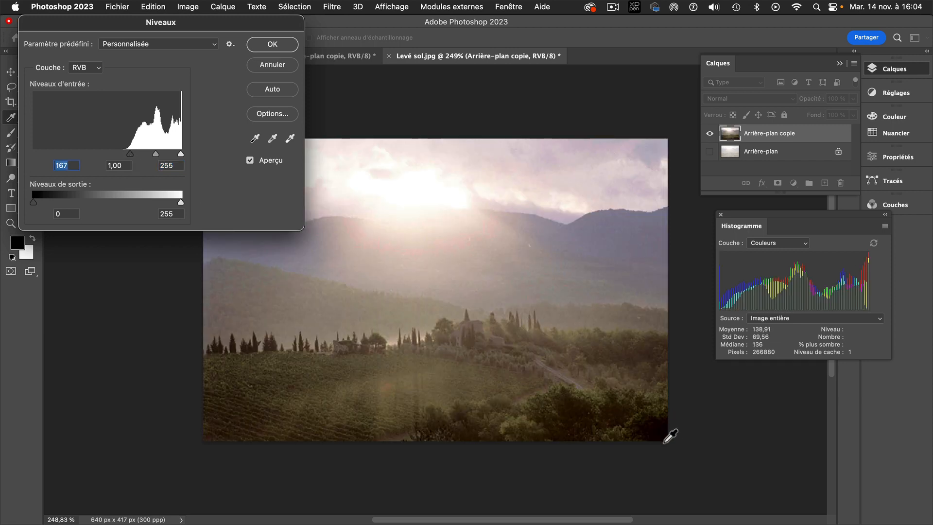
left_click_drag(129, 155, 134, 156)
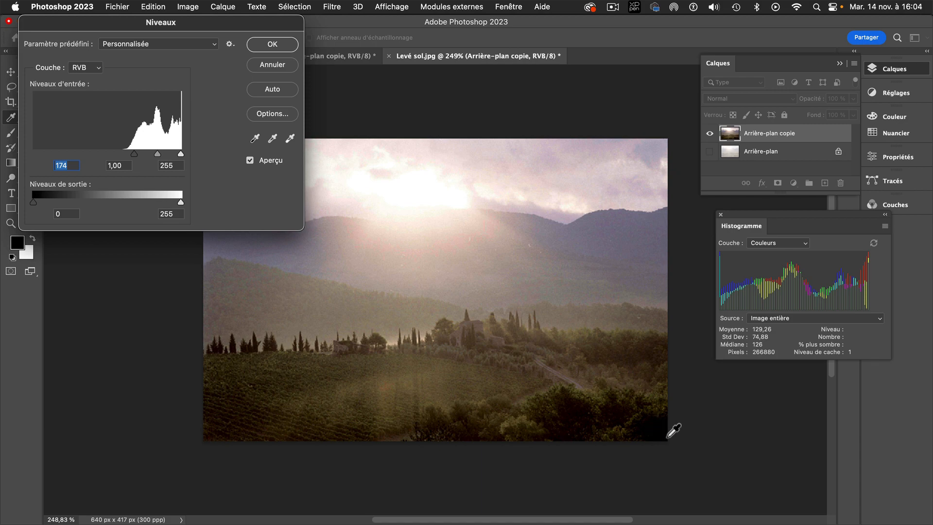
key("alt")
left_click_drag(134, 154, 129, 156)
left_click(271, 44)
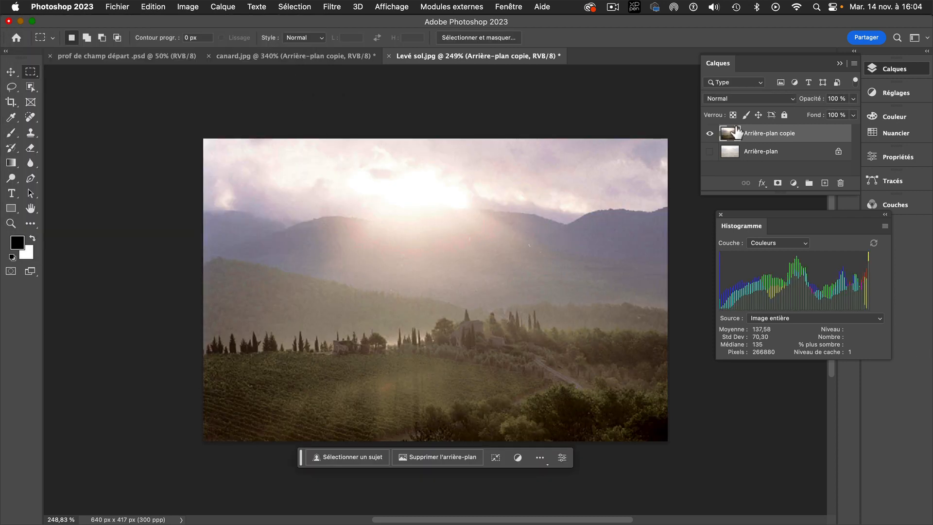
- Show the original Arrière-plan layer again and compare the landscape before and after correction by toggling the copied layer
left_click(710, 151)
left_click(709, 133)
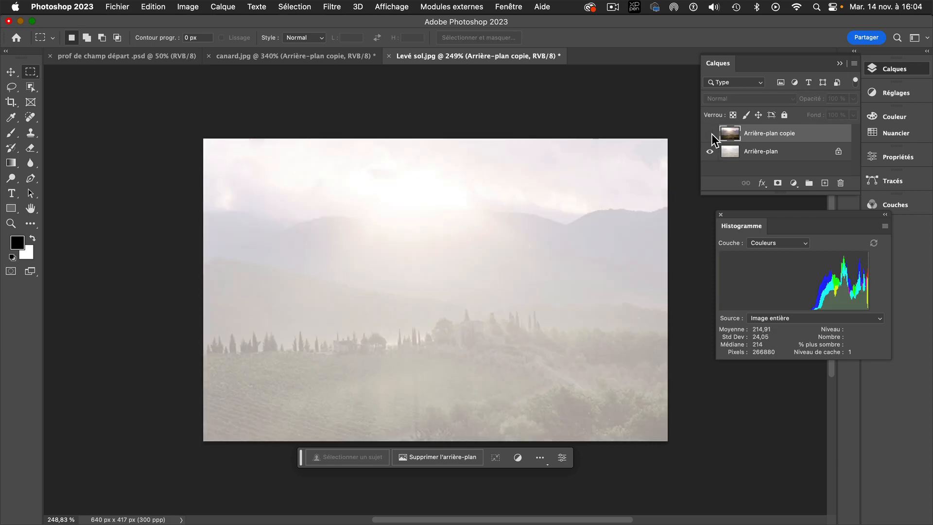
left_click(711, 134)
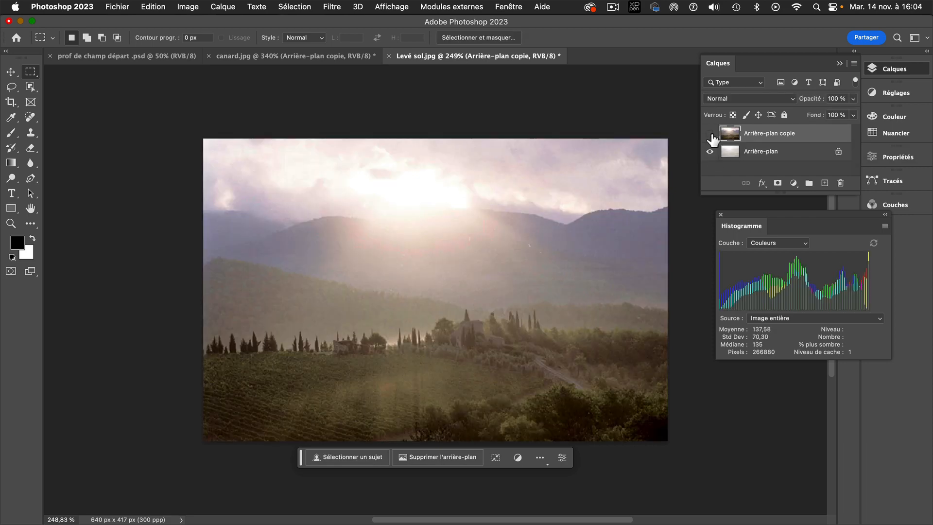
left_click(711, 134)
left_click(710, 133)
left_click(611, 6)
left_click(623, 39)
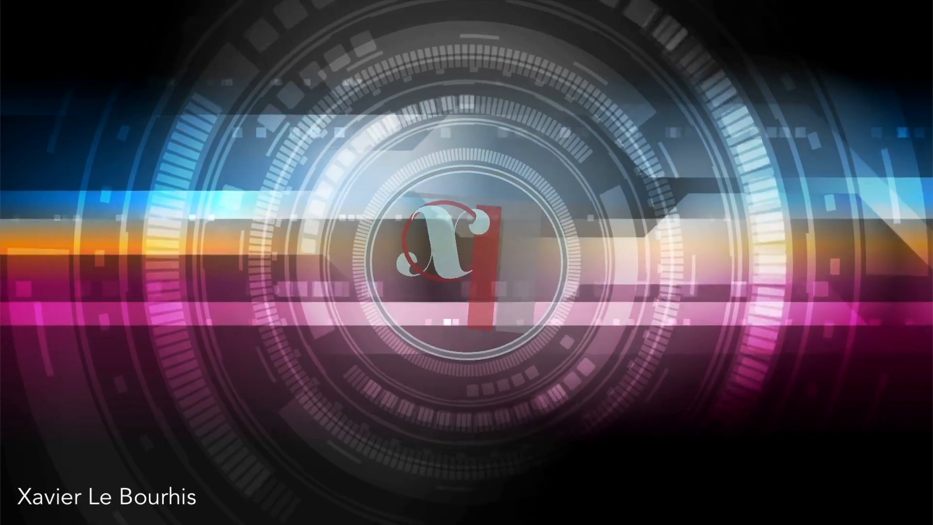